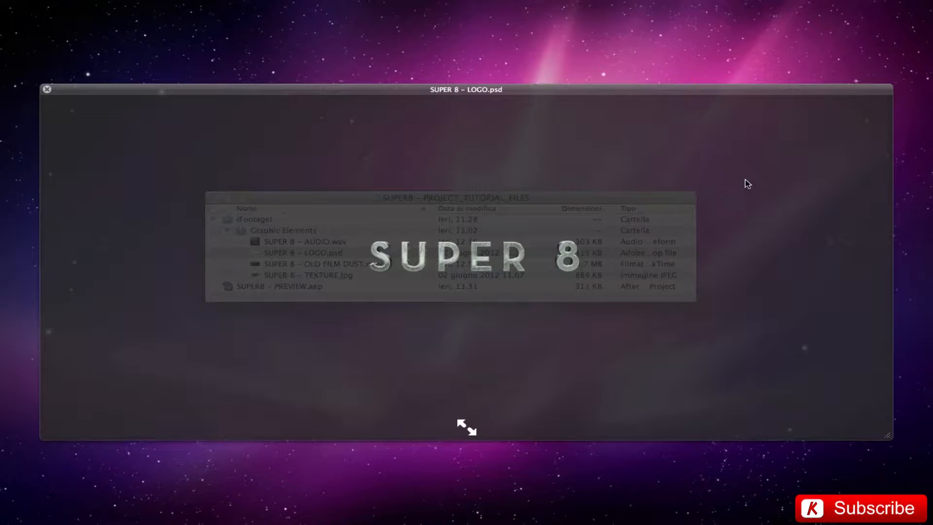
Close the logo file preview and the SUPER8 – PROJECT_TUTORIAL_FILES folder window after checking the audio file
{"action": "key", "text": "space"}
{"action": "left_click", "coordinate": [313, 241]}
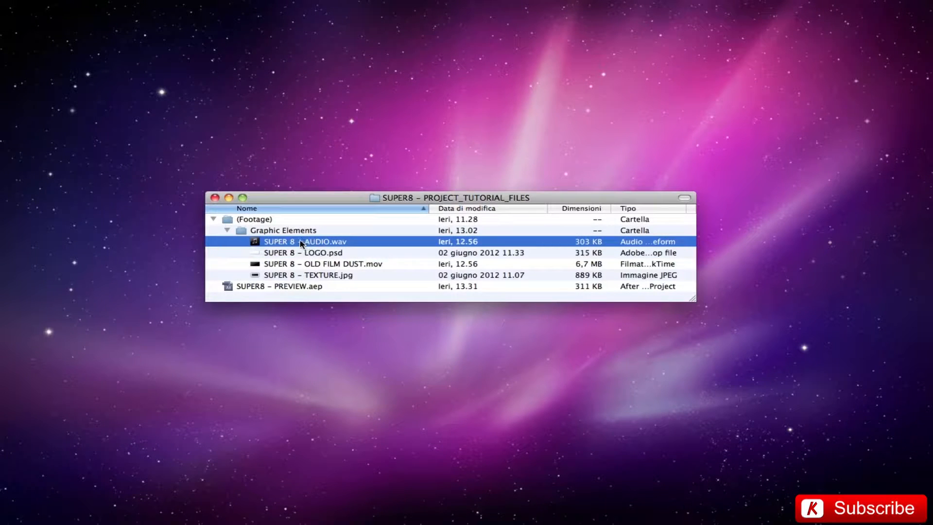
{"action": "left_click_drag", "start_coordinate": [282, 198], "coordinate": [424, 261]}
{"action": "key", "text": "super+w"}
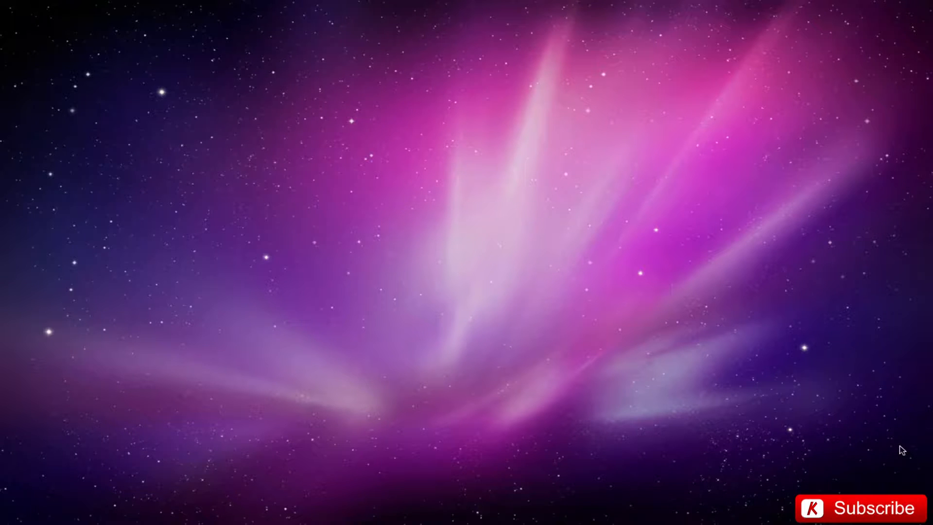
{"action": "left_click_drag", "start_coordinate": [100, 362], "coordinate": [167, 442]}
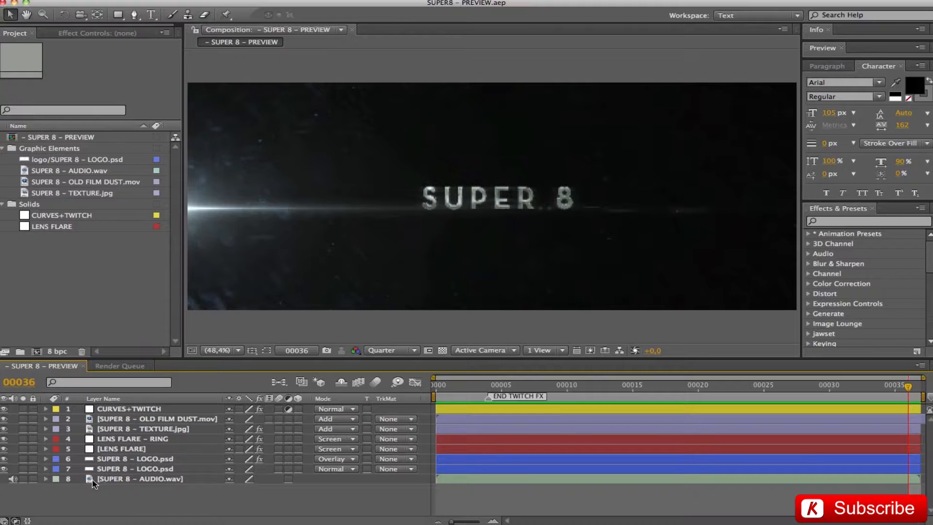
Review the composition's layer stack, from the two logo layers up to the CURVES+TWITCH layer
{"action": "left_click", "coordinate": [118, 470]}
{"action": "left_click", "coordinate": [117, 459]}
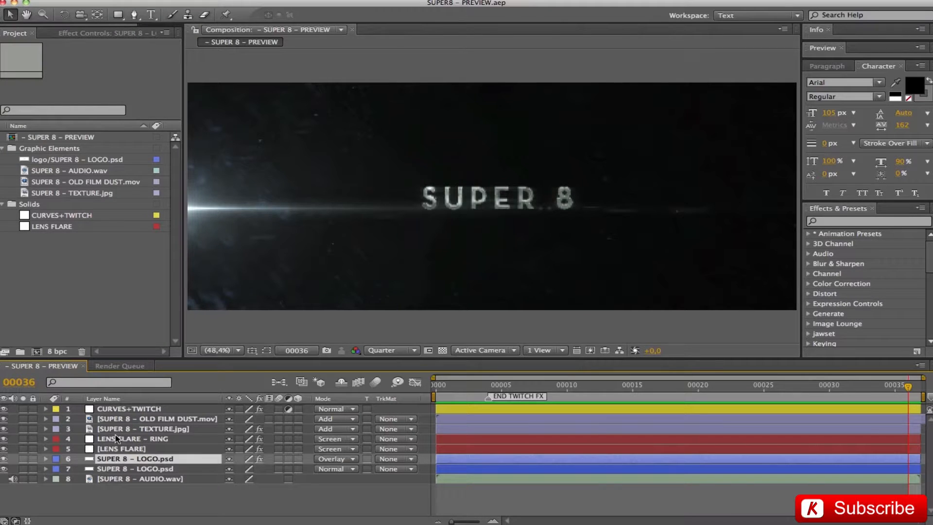
{"action": "left_click", "coordinate": [111, 413]}
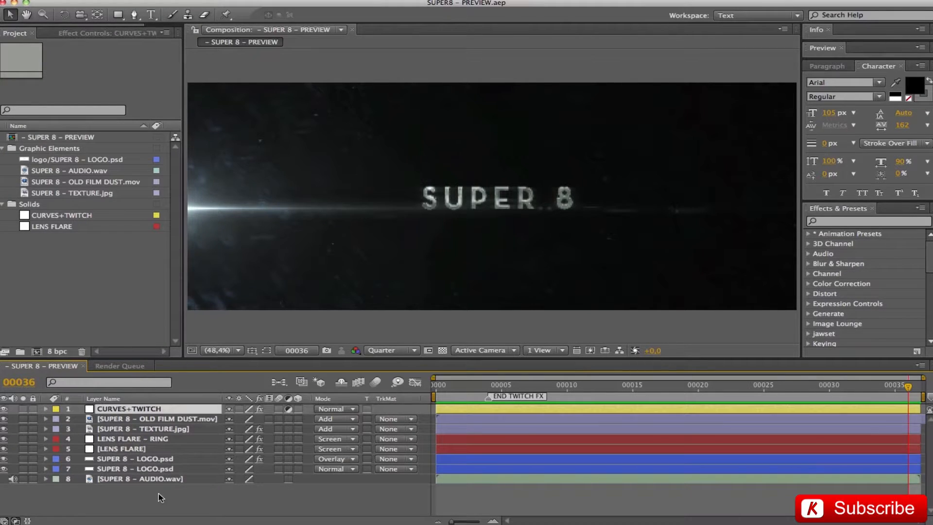
{"action": "left_click", "coordinate": [173, 460]}
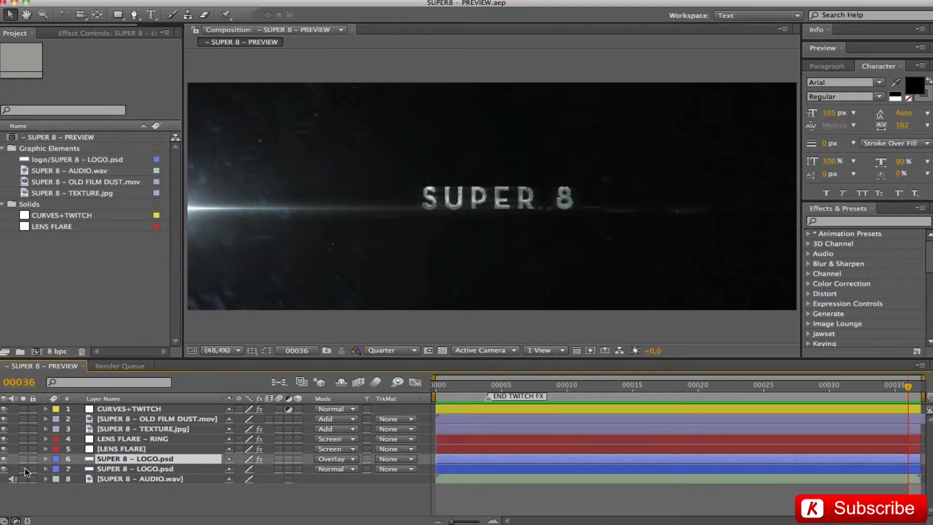
{"action": "left_click", "coordinate": [27, 383]}
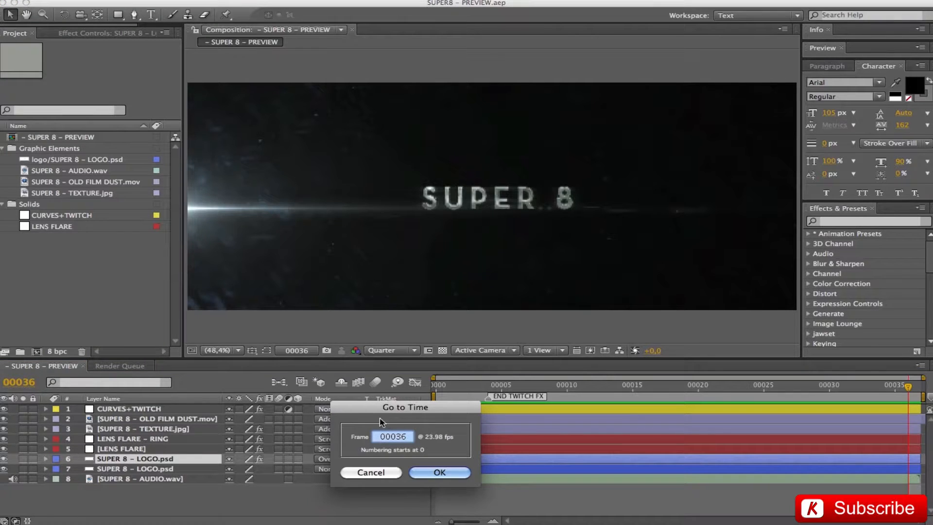
{"action": "left_click", "coordinate": [458, 475]}
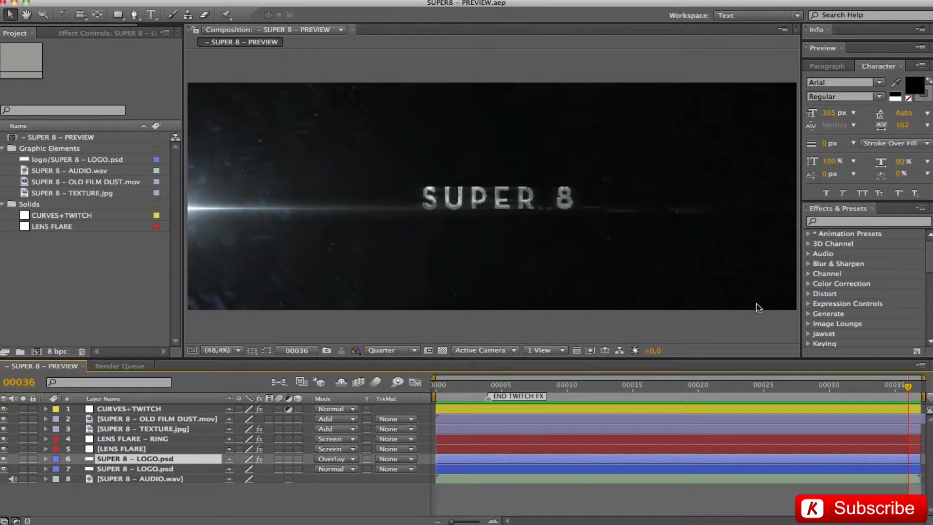
Solo both SUPER 8 – LOGO.psd layers and view the composition at 100% magnification and Full resolution
{"action": "left_click_drag", "start_coordinate": [24, 469], "coordinate": [23, 458]}
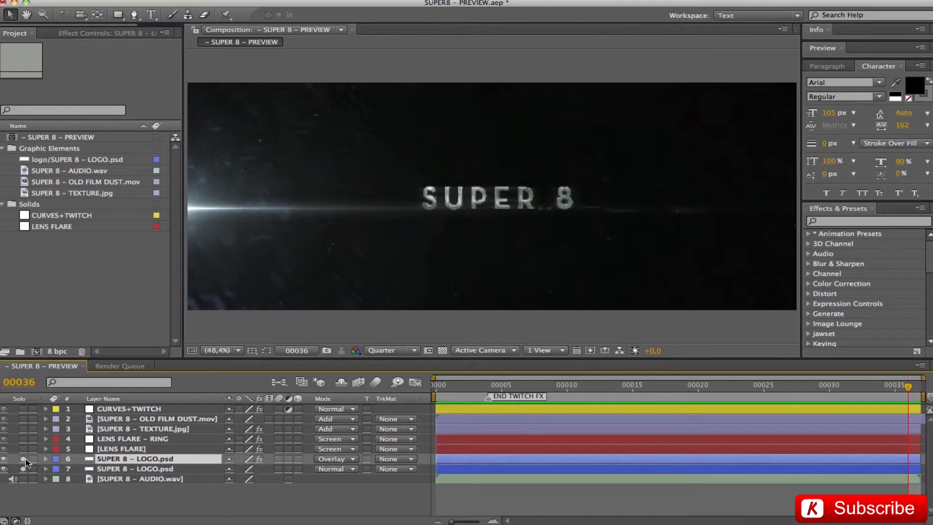
{"action": "left_click", "coordinate": [119, 470]}
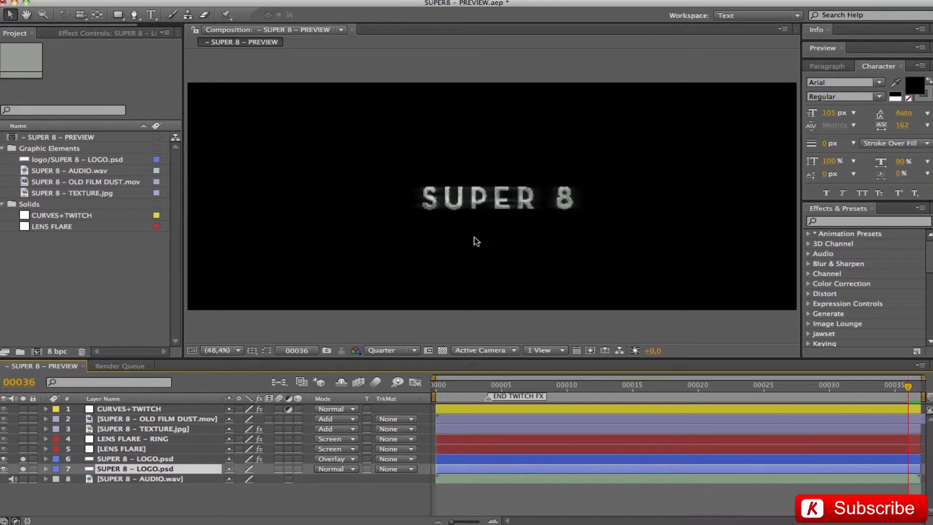
{"action": "left_click", "coordinate": [237, 350]}
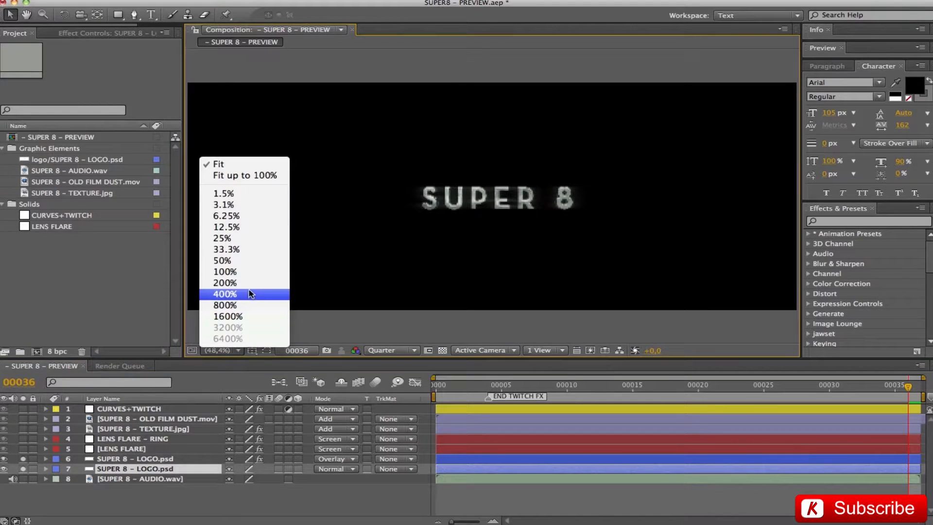
{"action": "left_click", "coordinate": [242, 271]}
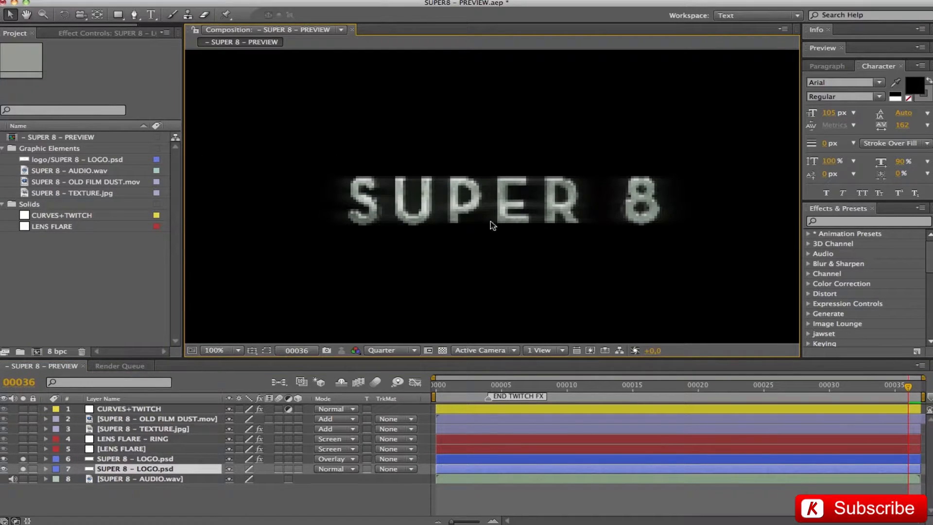
{"action": "left_click", "coordinate": [384, 349]}
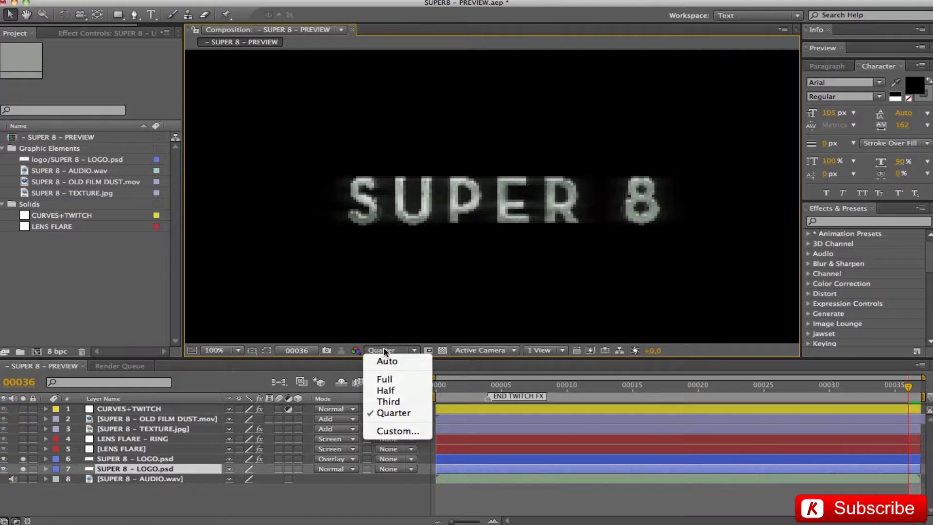
{"action": "left_click", "coordinate": [383, 379]}
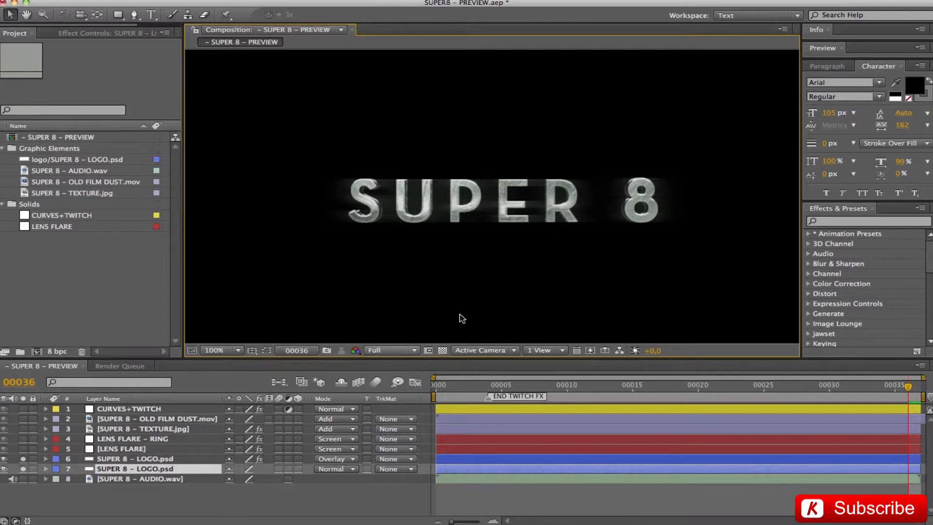
Examine the upper logo layer's Directional Blur direction, blur length and blending mode, comparing it with the lower logo layer
{"action": "left_click", "coordinate": [23, 469]}
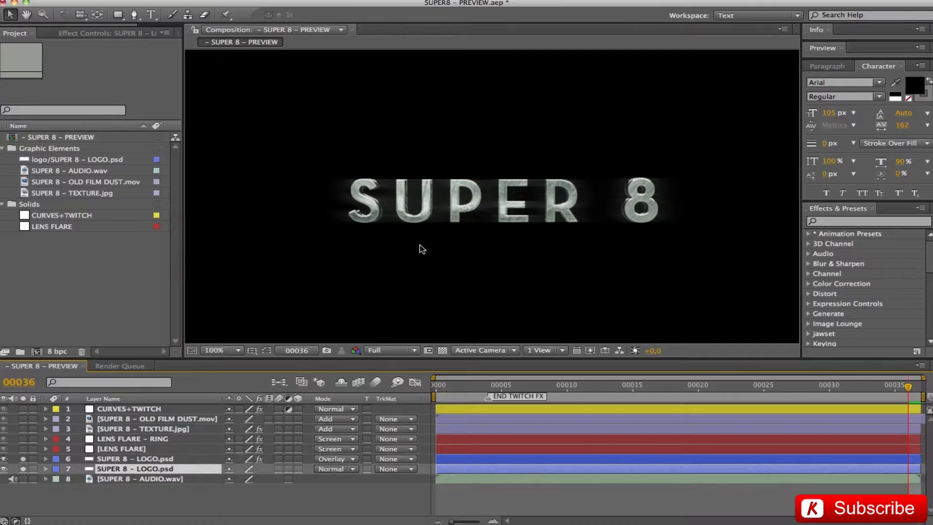
{"action": "left_click", "coordinate": [113, 33]}
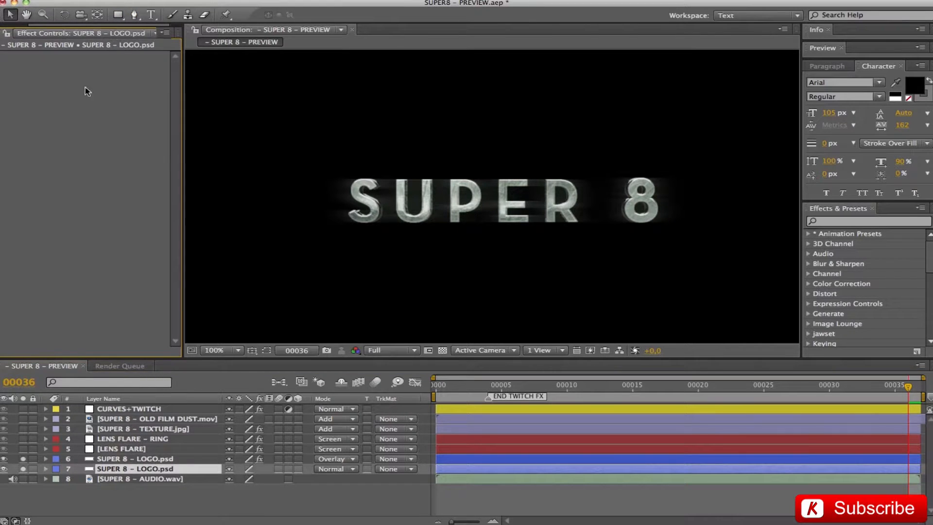
{"action": "left_click", "coordinate": [140, 457]}
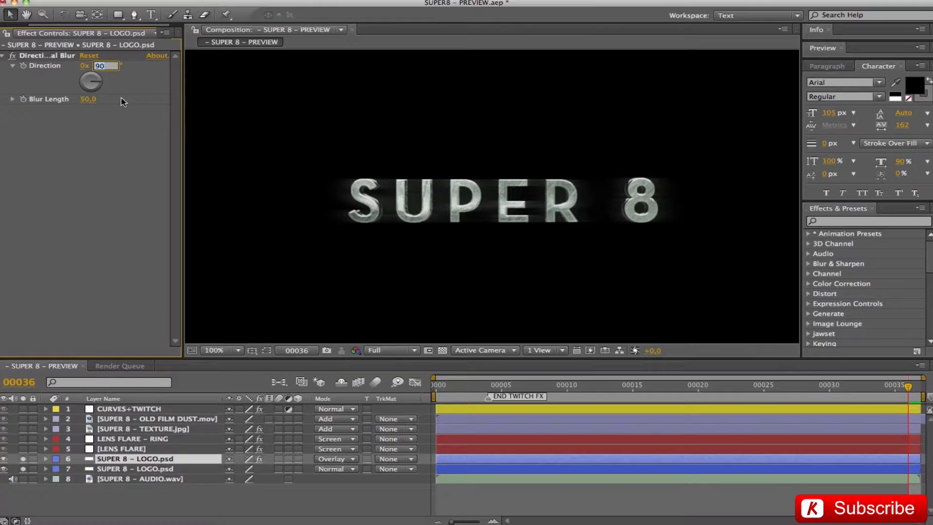
{"action": "left_click", "coordinate": [87, 99]}
{"action": "left_click", "coordinate": [84, 178]}
{"action": "left_click", "coordinate": [340, 459]}
{"action": "left_click", "coordinate": [340, 460]}
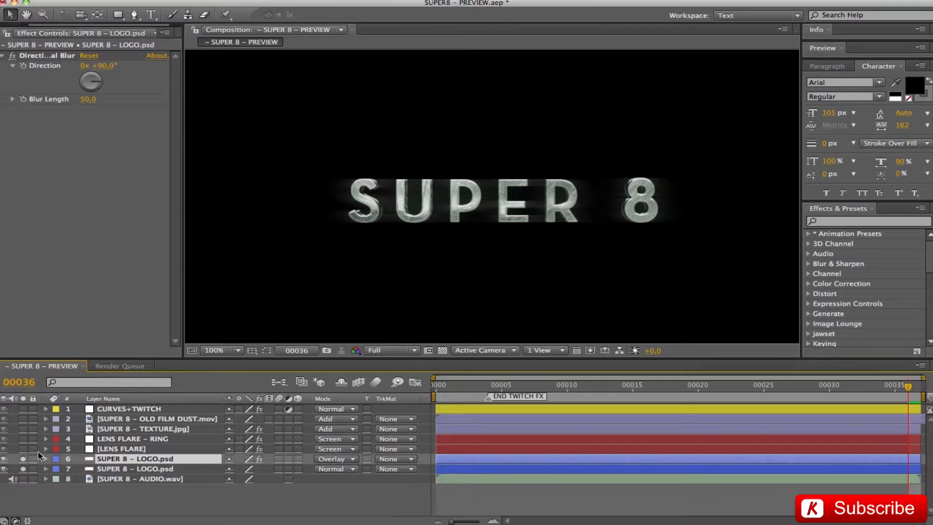
Solo the LENS FLARE layer as well, and return the composition view to Quarter resolution and Fit magnification
{"action": "left_click", "coordinate": [23, 448]}
{"action": "left_click", "coordinate": [384, 349]}
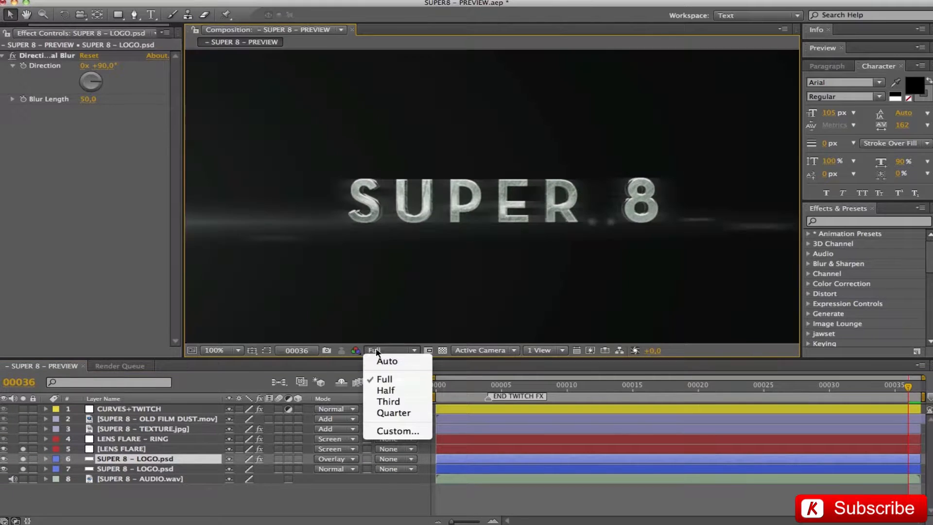
{"action": "left_click", "coordinate": [396, 414]}
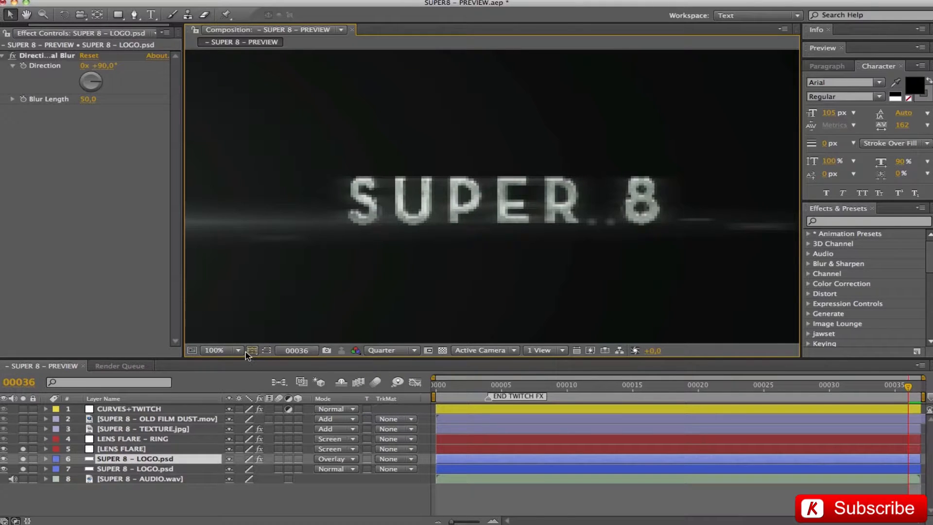
{"action": "left_click", "coordinate": [238, 350]}
{"action": "left_click", "coordinate": [236, 164]}
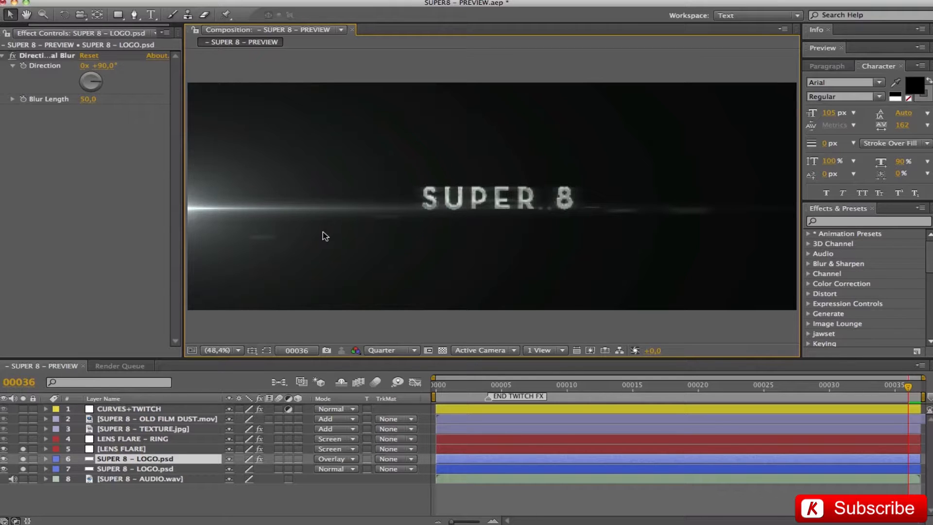
Go to the keyframe at frame 4 on the LENS FLARE layer and open its Optical Flares options
{"action": "left_click", "coordinate": [145, 449]}
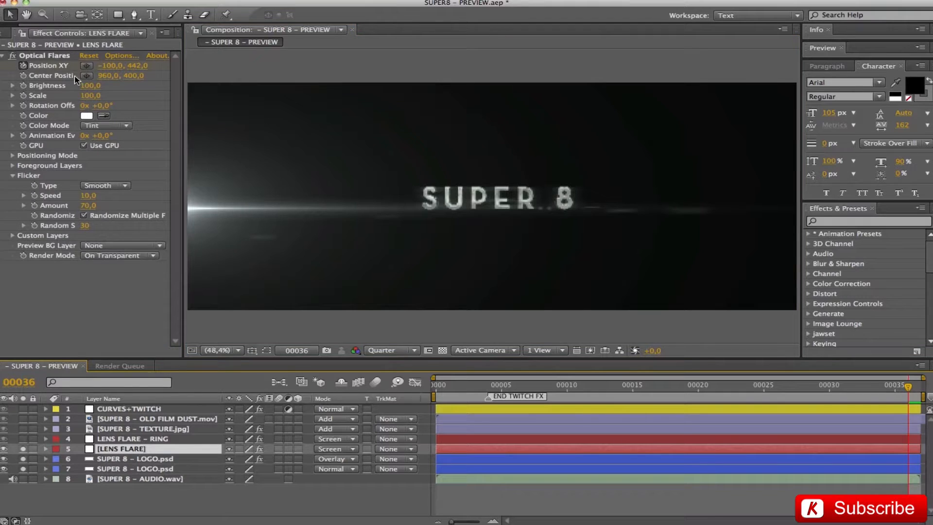
{"action": "key", "text": "j"}
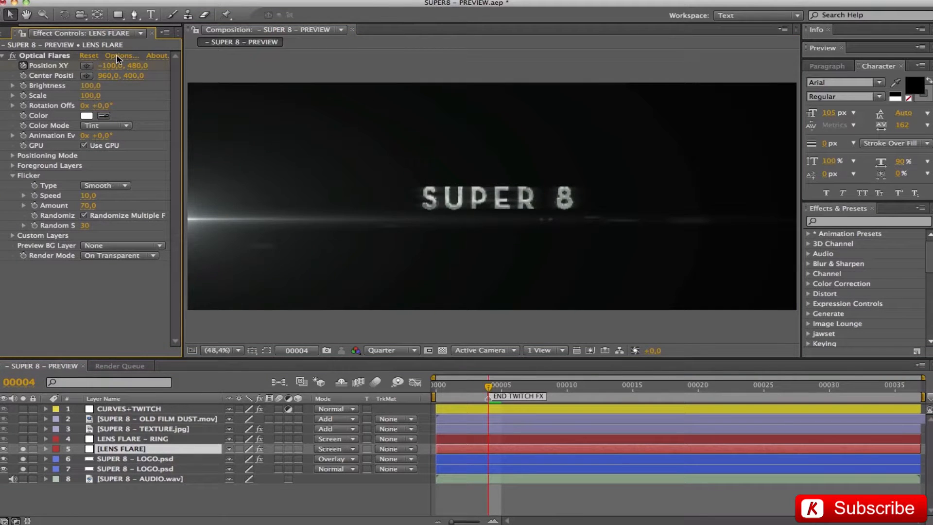
{"action": "left_click", "coordinate": [117, 56]}
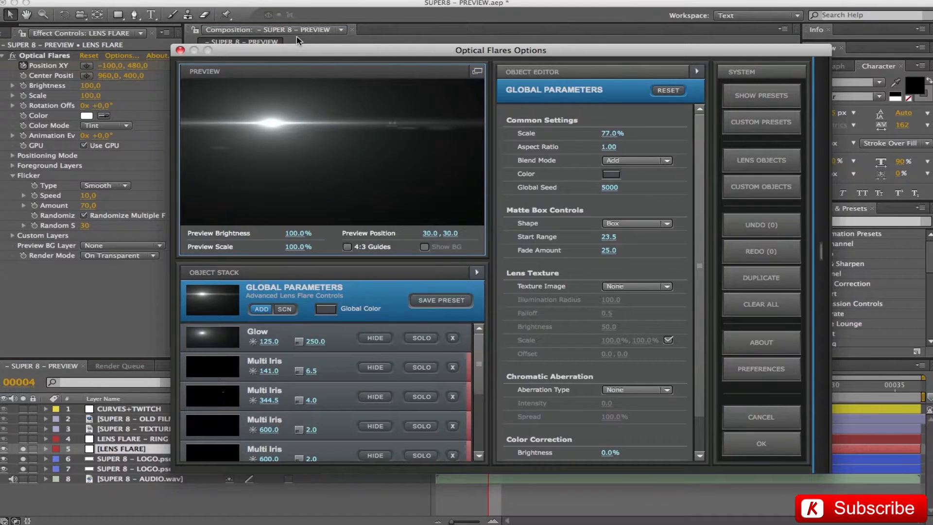
{"action": "left_click_drag", "start_coordinate": [289, 53], "coordinate": [296, 56]}
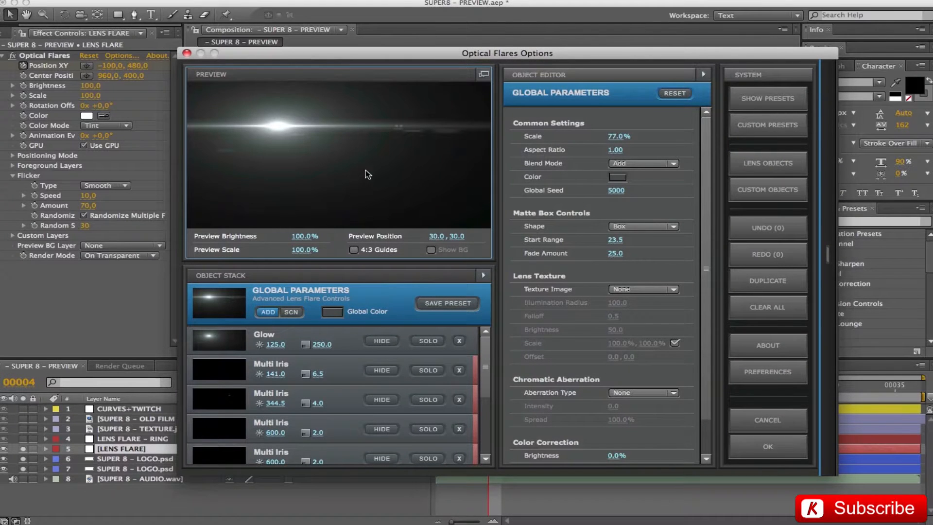
Examine the flare's object stack and the available lens objects, moving the flare around in the preview
{"action": "left_click_drag", "start_coordinate": [487, 349], "coordinate": [481, 403]}
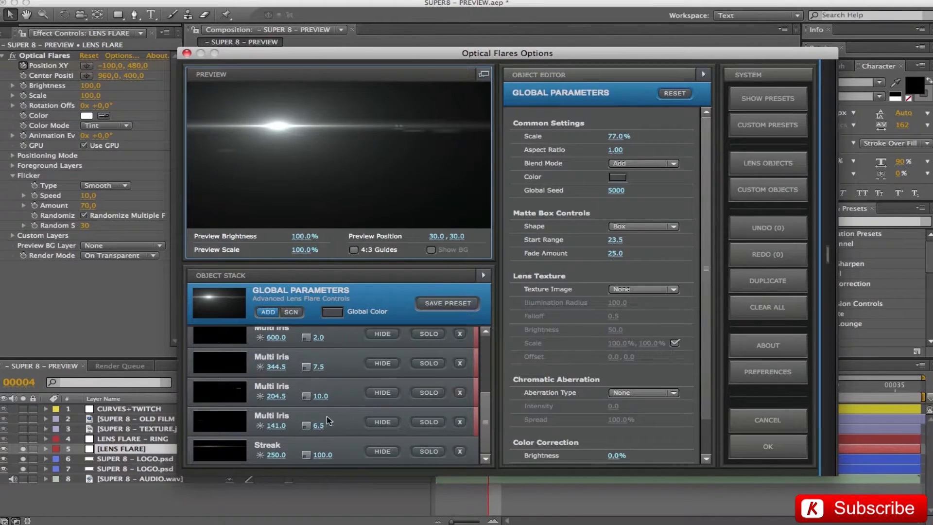
{"action": "scroll", "coordinate": [461, 360], "scroll_direction": "up", "scroll_amount": 5}
{"action": "left_click_drag", "start_coordinate": [290, 137], "coordinate": [252, 129]}
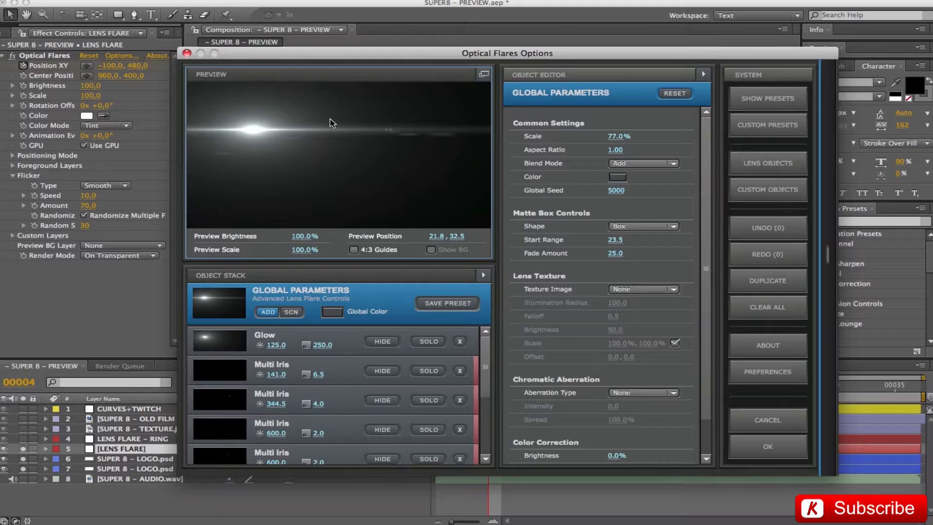
{"action": "left_click", "coordinate": [768, 162]}
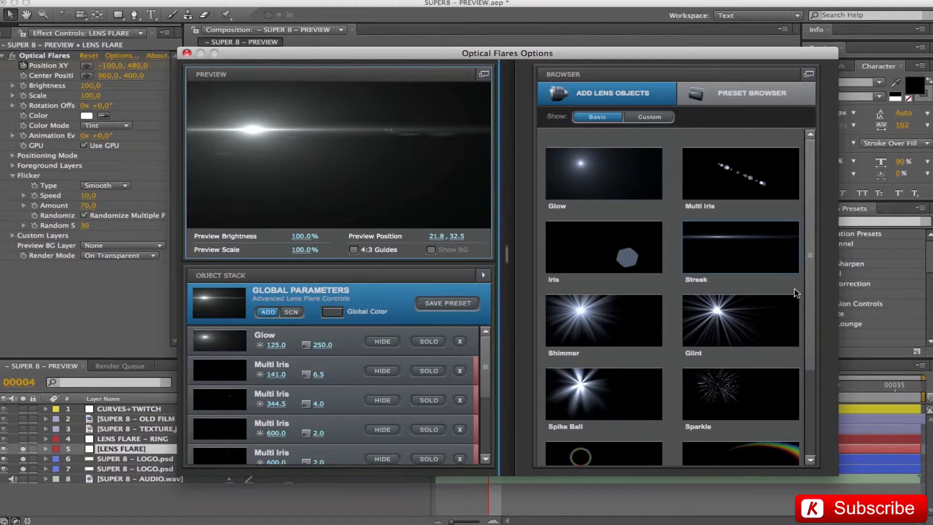
{"action": "scroll", "coordinate": [808, 284], "scroll_direction": "down", "scroll_amount": 3}
{"action": "left_click_drag", "start_coordinate": [335, 124], "coordinate": [296, 133]}
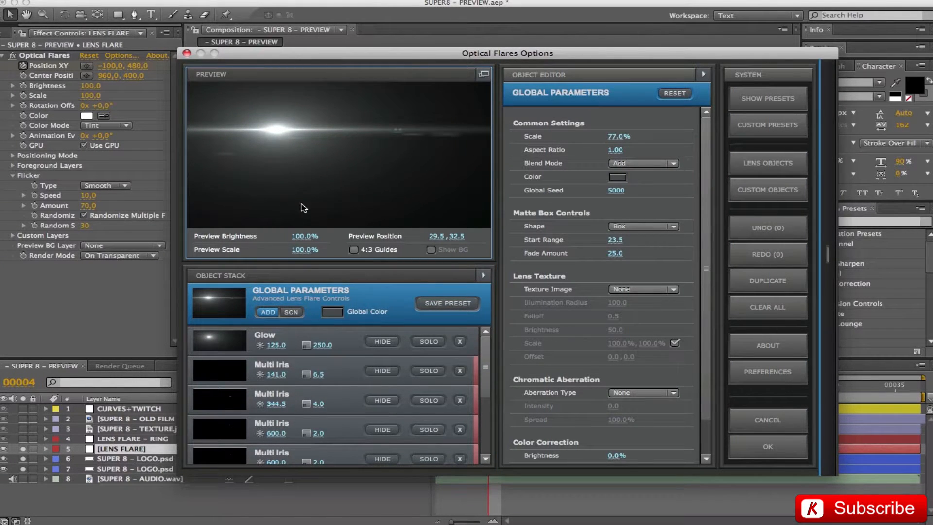
Check the flare's global color values, confirm 35393A, and accept the Optical Flares options
{"action": "left_click", "coordinate": [329, 312]}
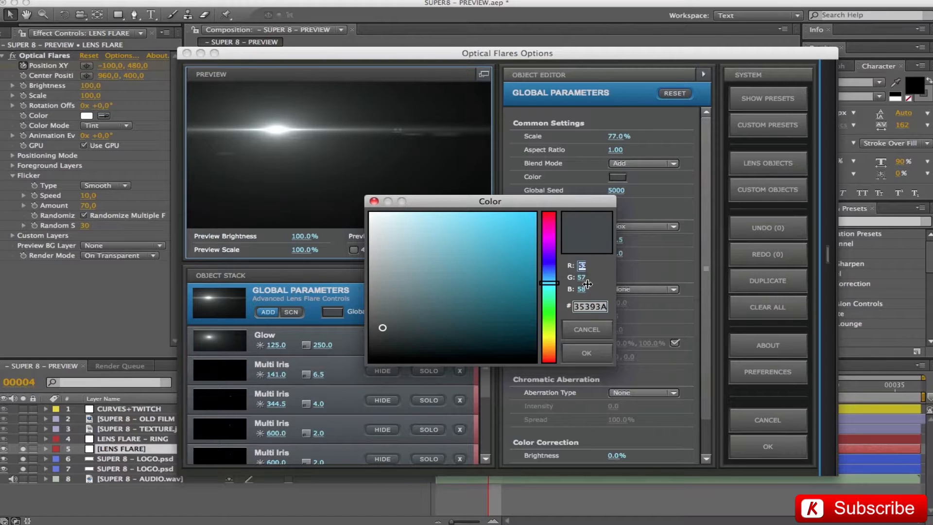
{"action": "left_click", "coordinate": [582, 289]}
{"action": "left_click", "coordinate": [591, 359]}
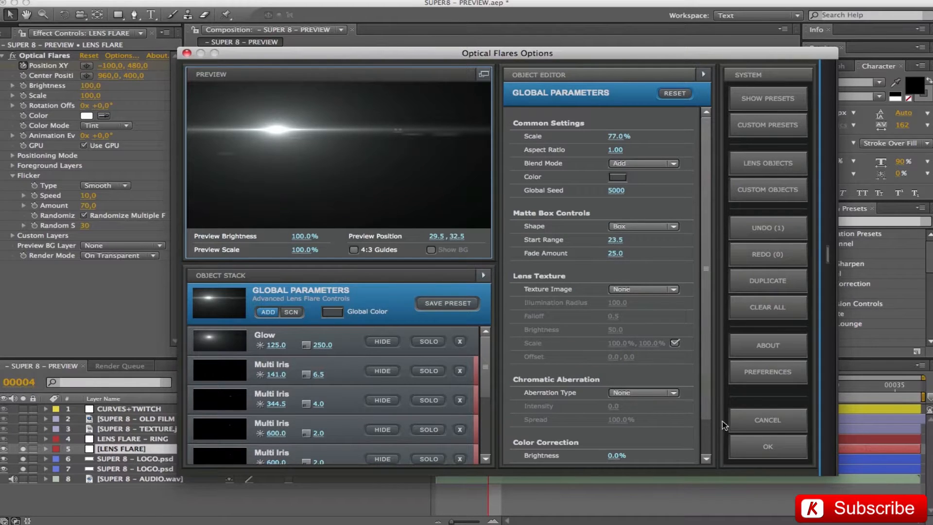
{"action": "left_click", "coordinate": [763, 446]}
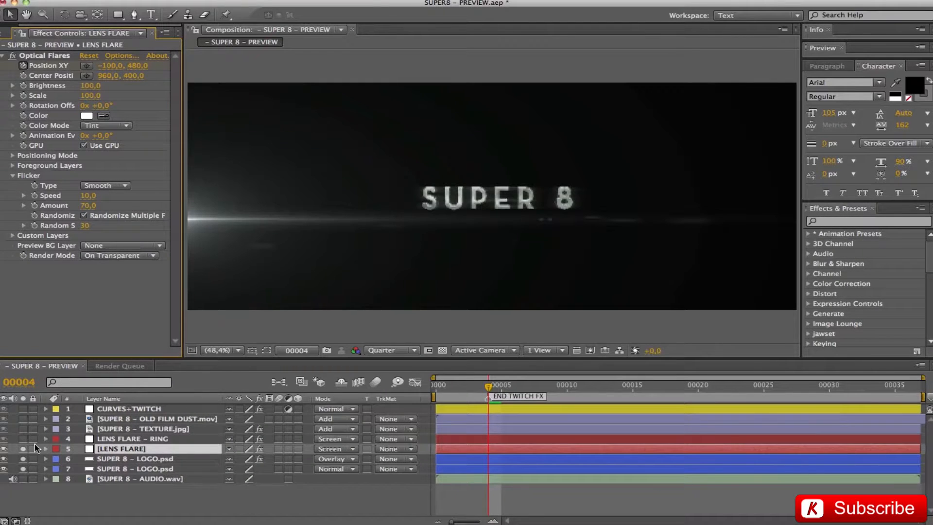
Reveal the LENS FLARE layer's Position XY keyframes, inspect the first one's value and go to the one at frame 36
{"action": "left_click", "coordinate": [132, 451]}
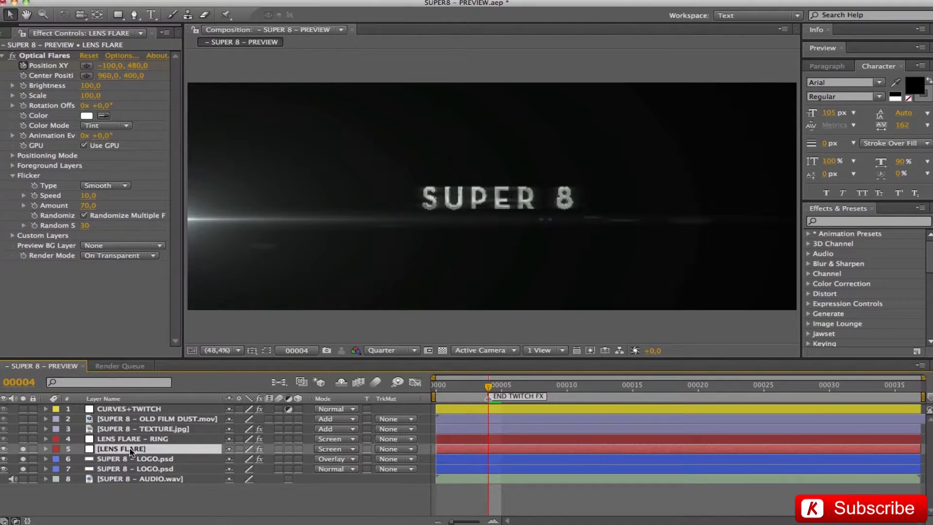
{"action": "key", "text": "u"}
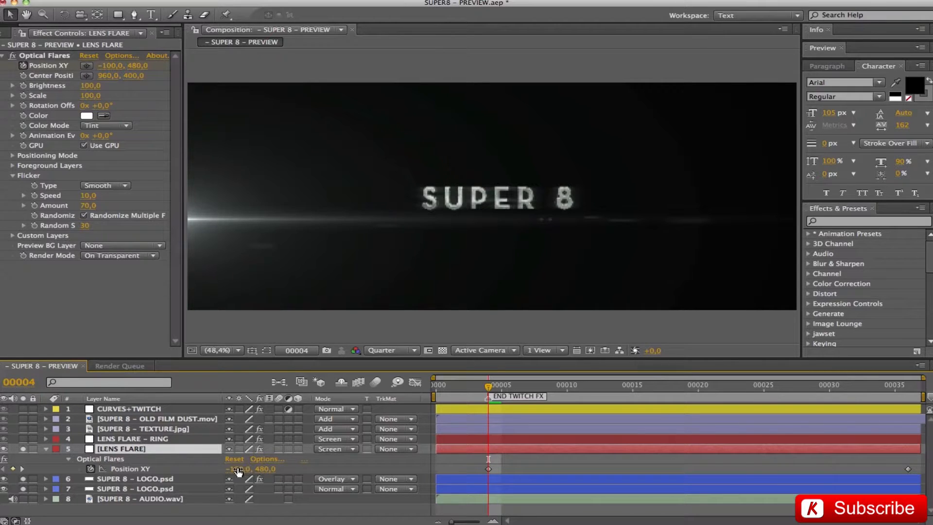
{"action": "left_click", "coordinate": [264, 468]}
{"action": "left_click", "coordinate": [906, 393]}
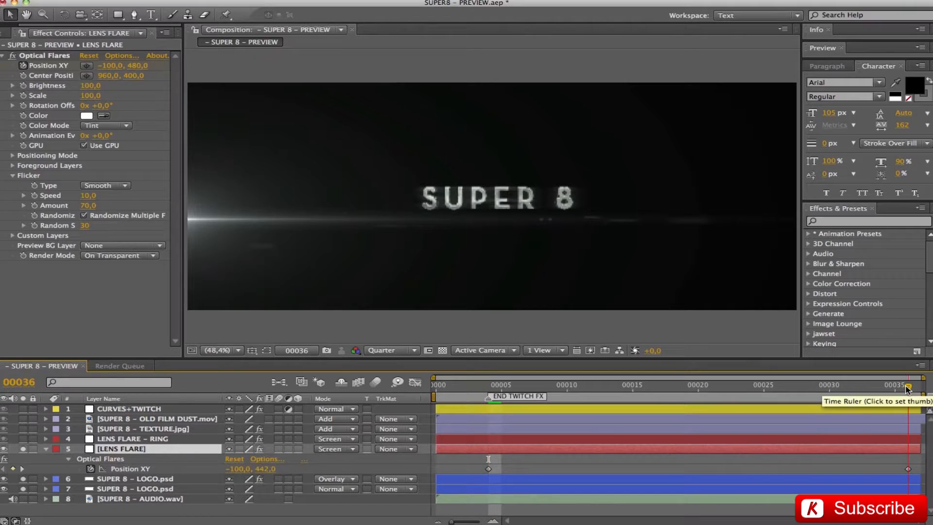
Inspect the vertical Position XY value at frame 36 on the LENS FLARE layer, and scrub to frame 10
{"action": "left_click", "coordinate": [266, 469]}
{"action": "left_click", "coordinate": [538, 458]}
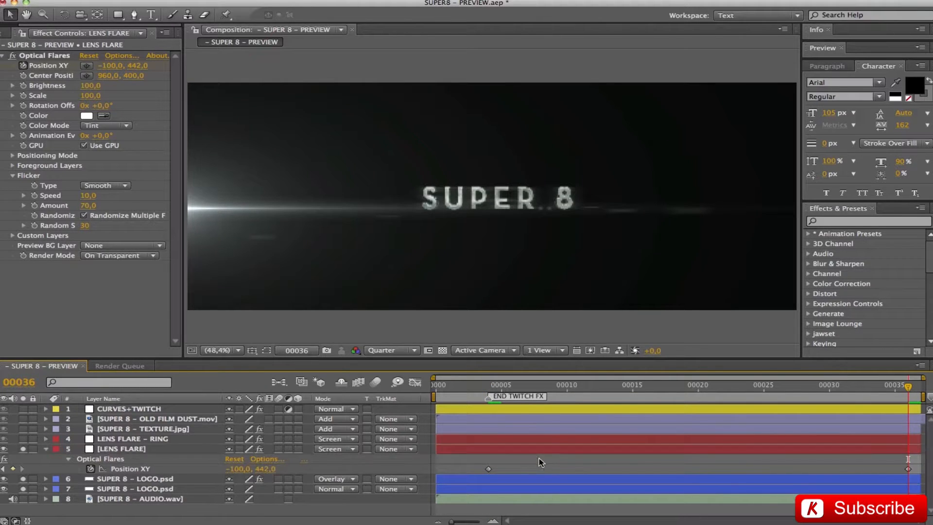
{"action": "left_click_drag", "start_coordinate": [475, 384], "coordinate": [566, 384]}
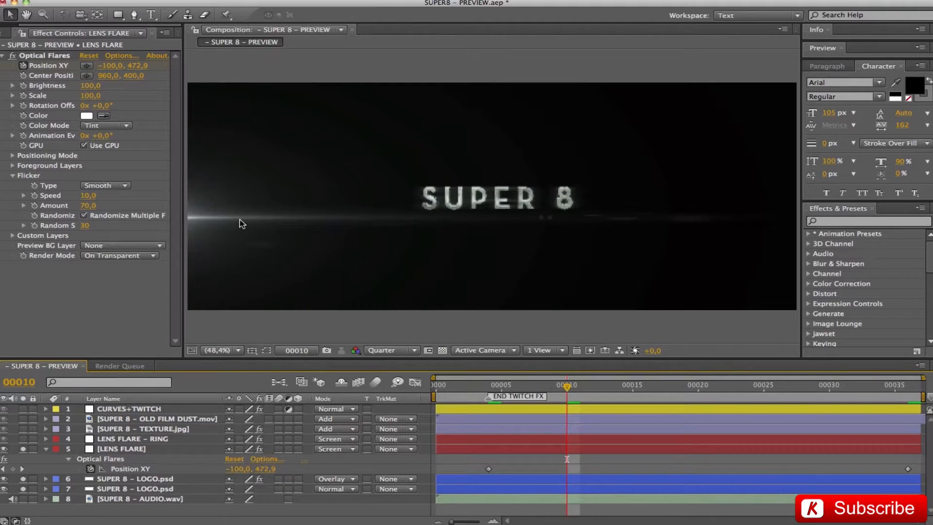
Check the LENS FLARE Flicker settings, keeping Type Smooth and Amount 70 and inspecting the random seed, and preview the flicker from frame 4
{"action": "left_click", "coordinate": [34, 178]}
{"action": "left_click", "coordinate": [113, 184]}
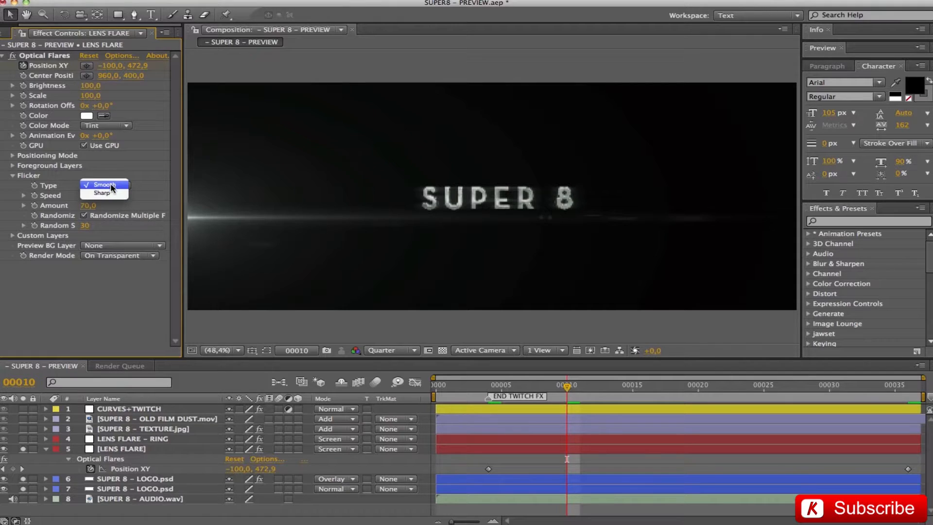
{"action": "left_click", "coordinate": [113, 186]}
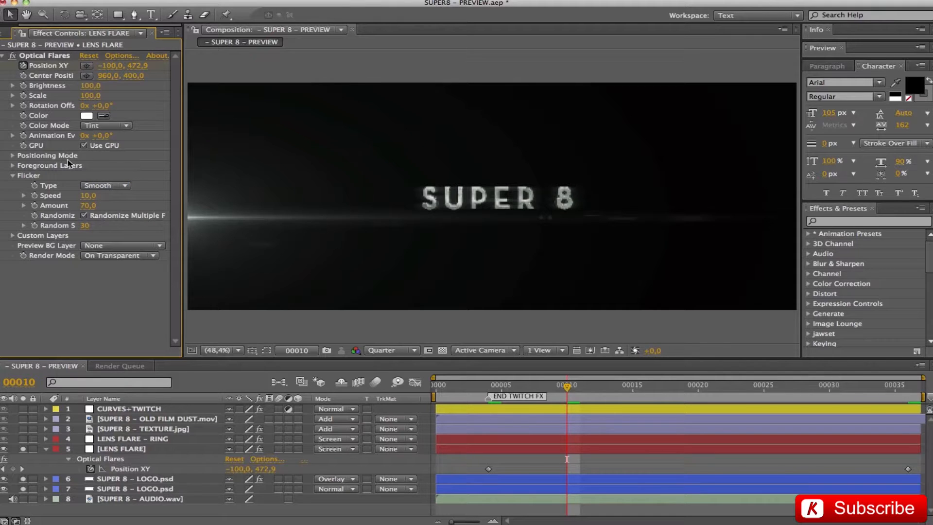
{"action": "left_click", "coordinate": [87, 206]}
{"action": "type", "text": "70"}
{"action": "left_click", "coordinate": [100, 233]}
{"action": "left_click", "coordinate": [84, 226]}
{"action": "left_click", "coordinate": [94, 237]}
{"action": "left_click", "coordinate": [489, 383]}
{"action": "key", "text": "space"}
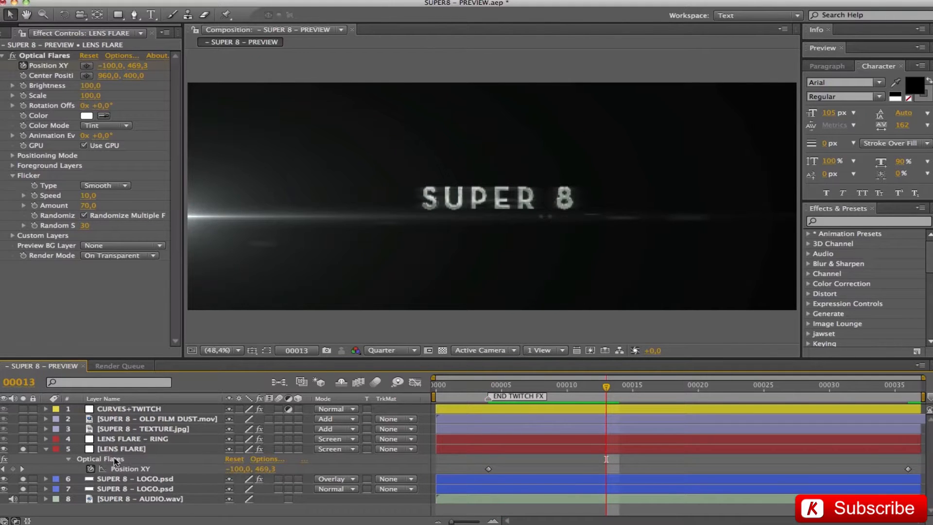
Solo the LENS FLARE - RING layer along with the others, select it, and preview the animation from frame 4
{"action": "left_click", "coordinate": [23, 439]}
{"action": "left_click", "coordinate": [106, 439]}
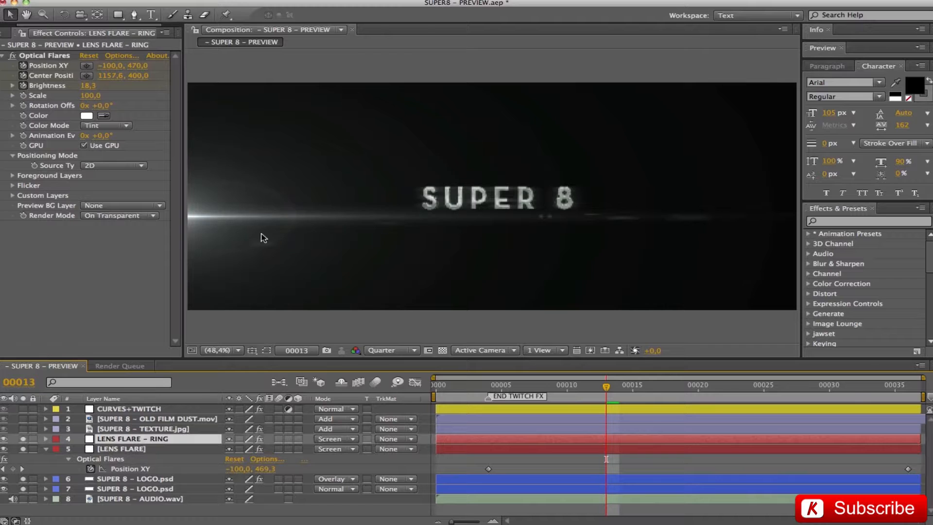
{"action": "left_click", "coordinate": [491, 385]}
{"action": "key", "text": "space"}
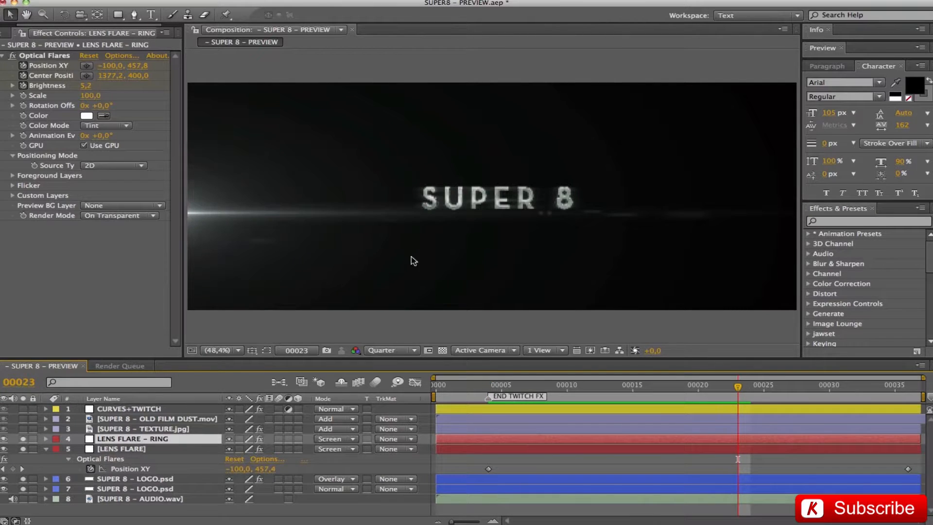
Reveal the LENS FLARE - RING layer's keyframed properties and preview the ring's movement from frame 4
{"action": "key", "text": "u"}
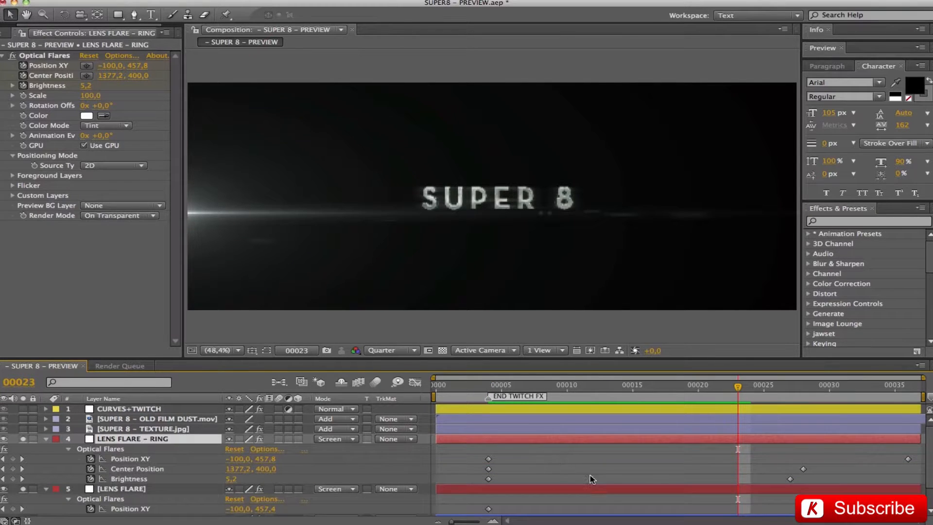
{"action": "left_click", "coordinate": [488, 386]}
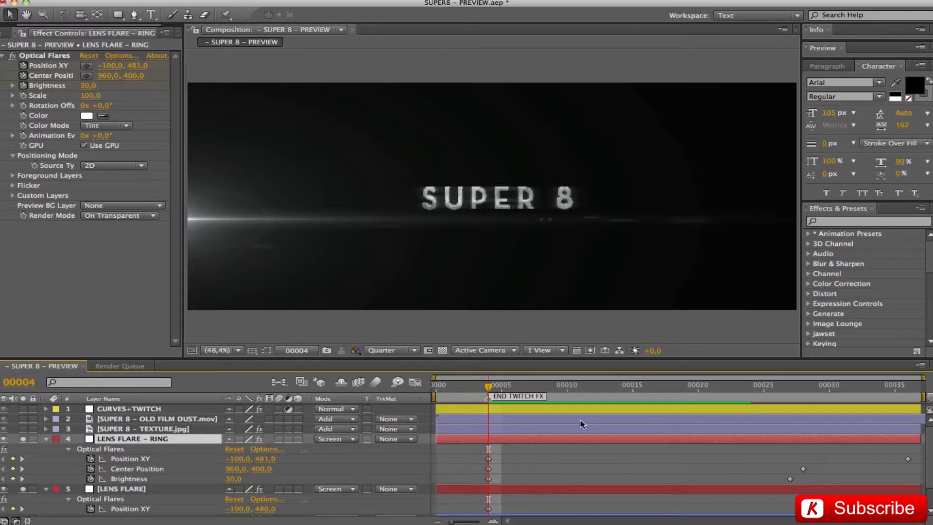
{"action": "mouse_move", "coordinate": [488, 386]}
{"action": "left_mouse_down"}
{"action": "mouse_move", "coordinate": [801, 385]}
{"action": "mouse_move", "coordinate": [488, 389]}
{"action": "left_mouse_up"}
{"action": "left_click_drag", "start_coordinate": [772, 389], "coordinate": [496, 378]}
{"action": "key", "text": "space"}
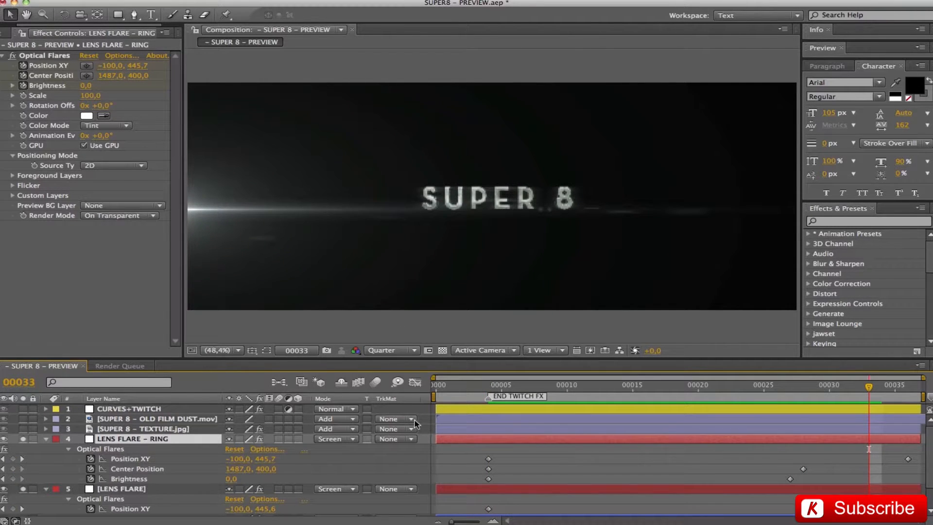
Inspect the ring flare's Position XY and Center Position values at the frame 4 keyframes
{"action": "left_click", "coordinate": [488, 385]}
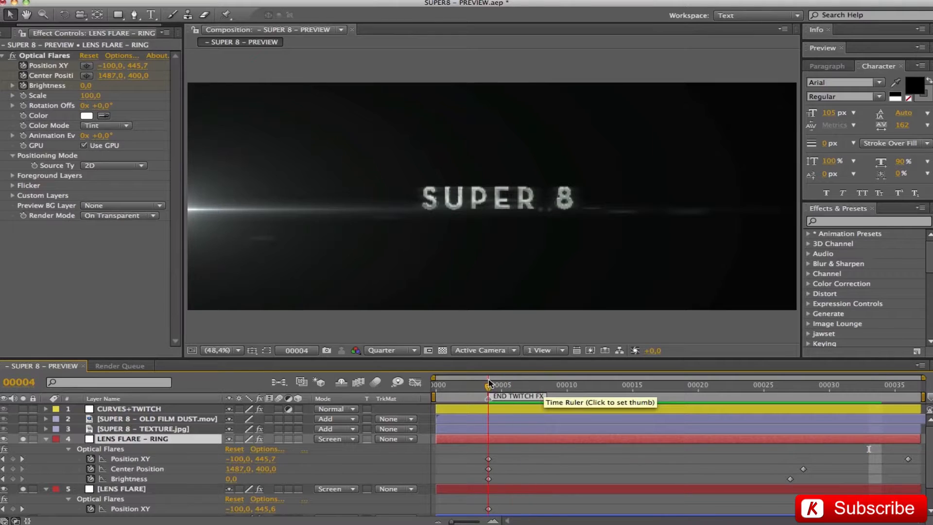
{"action": "left_click", "coordinate": [238, 460]}
{"action": "key", "text": "Tab"}
{"action": "key", "text": "Tab"}
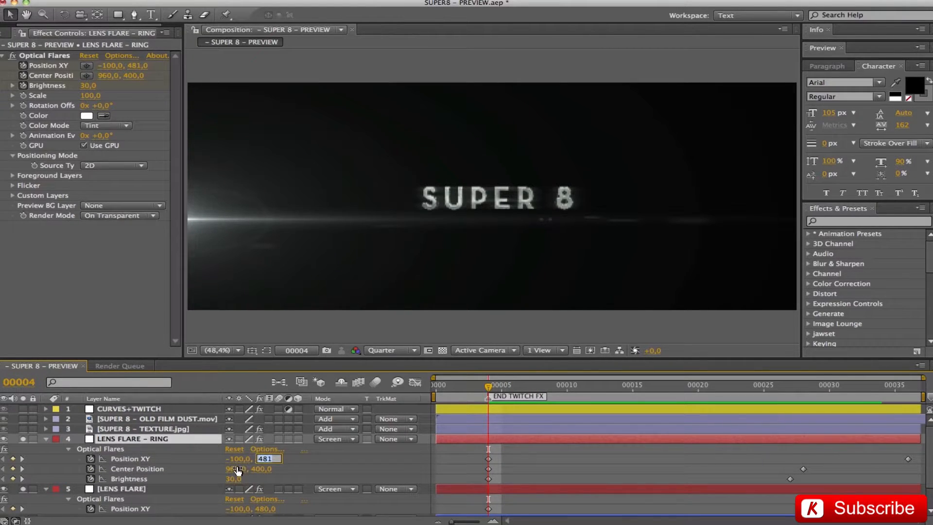
{"action": "key", "text": "Tab"}
{"action": "key", "text": "Tab"}
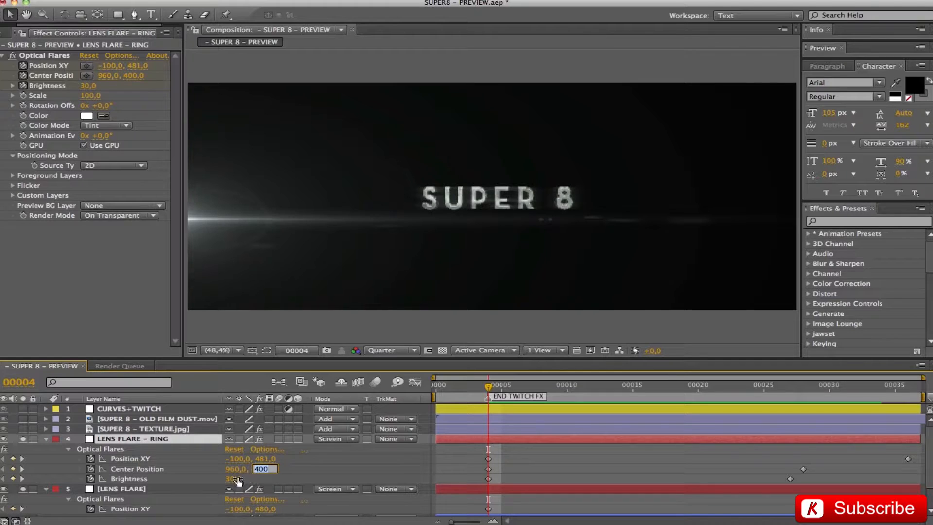
Inspect the ring flare's Brightness keyframe at frame 27 and its Center Position keyframe at frame 28
{"action": "left_click", "coordinate": [784, 389]}
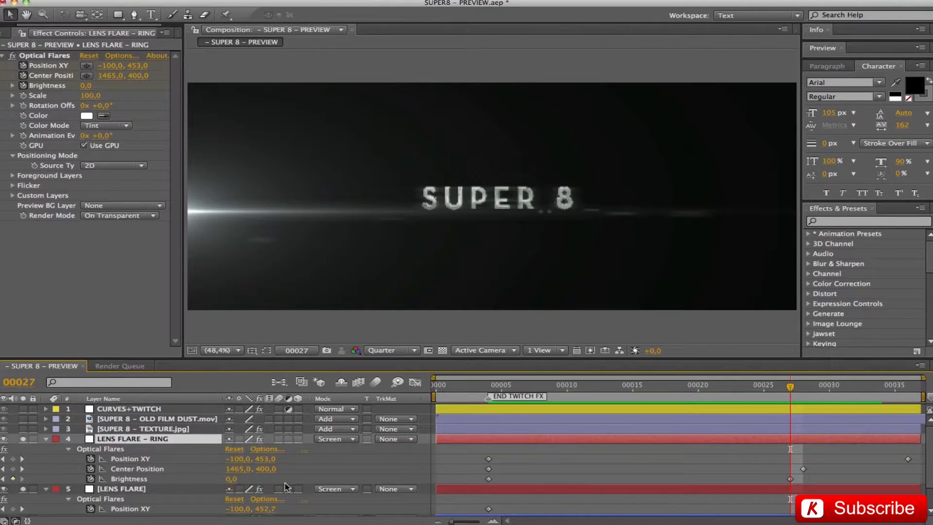
{"action": "left_click", "coordinate": [802, 388]}
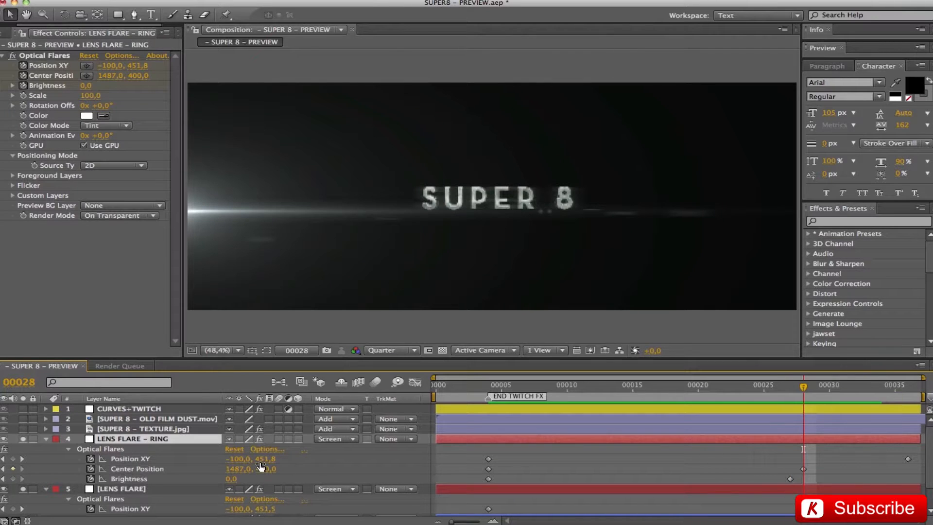
{"action": "left_click", "coordinate": [234, 469]}
{"action": "left_click", "coordinate": [616, 480]}
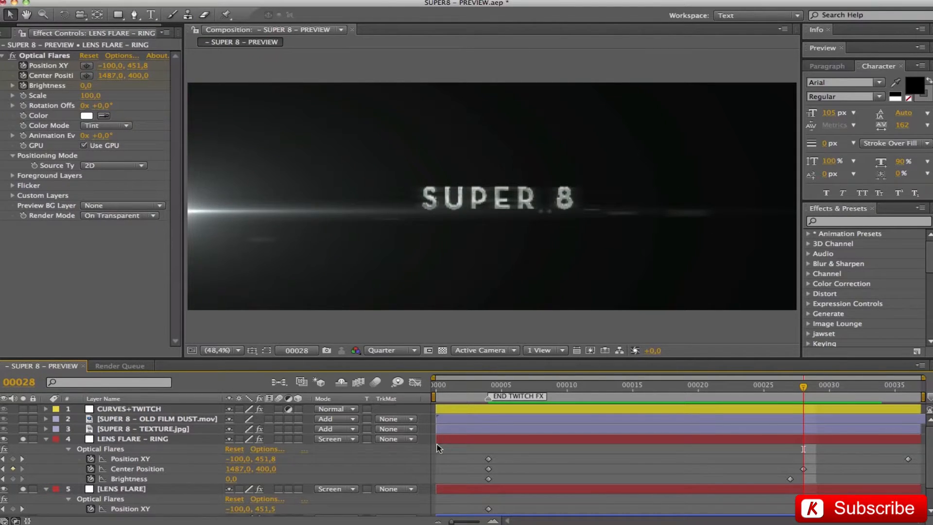
Play both flares from frame 4 and collapse the properties of the two lens flare layers
{"action": "left_click", "coordinate": [488, 385]}
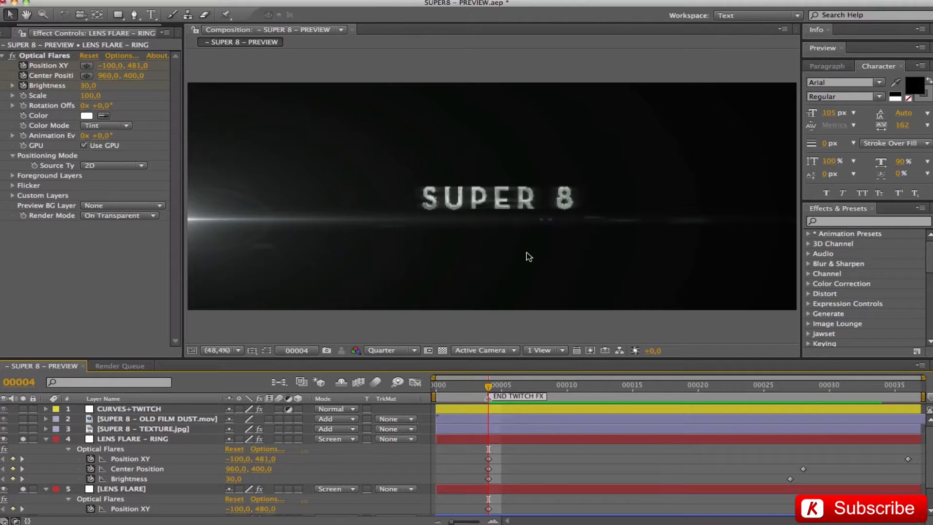
{"action": "key", "text": "space"}
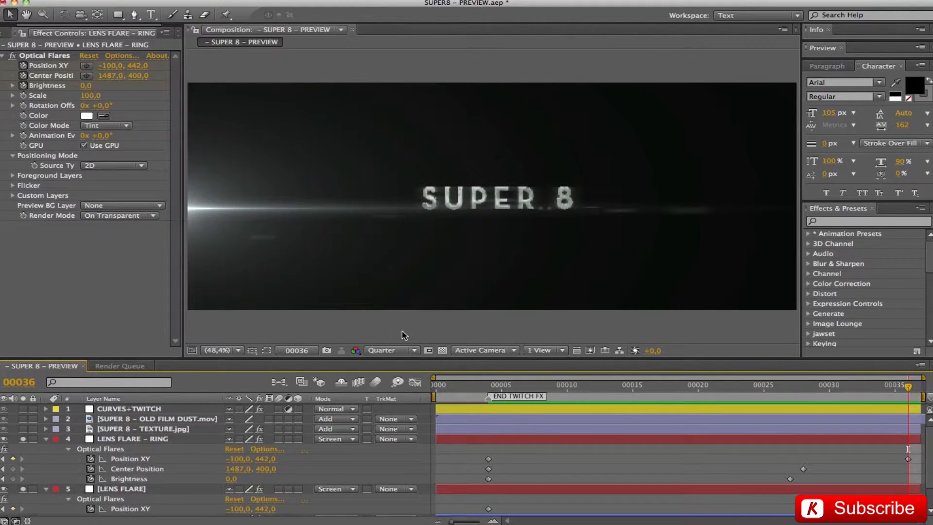
{"action": "left_click", "coordinate": [46, 438]}
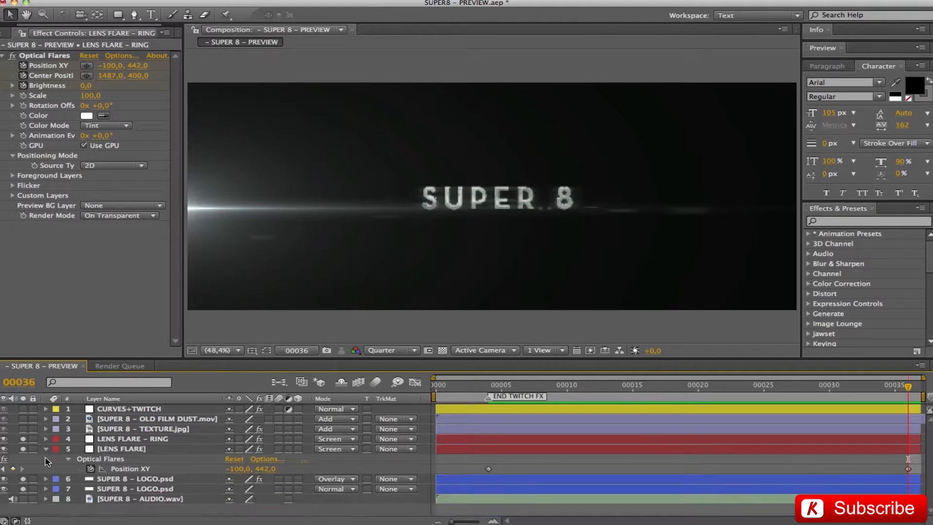
{"action": "left_click", "coordinate": [45, 449]}
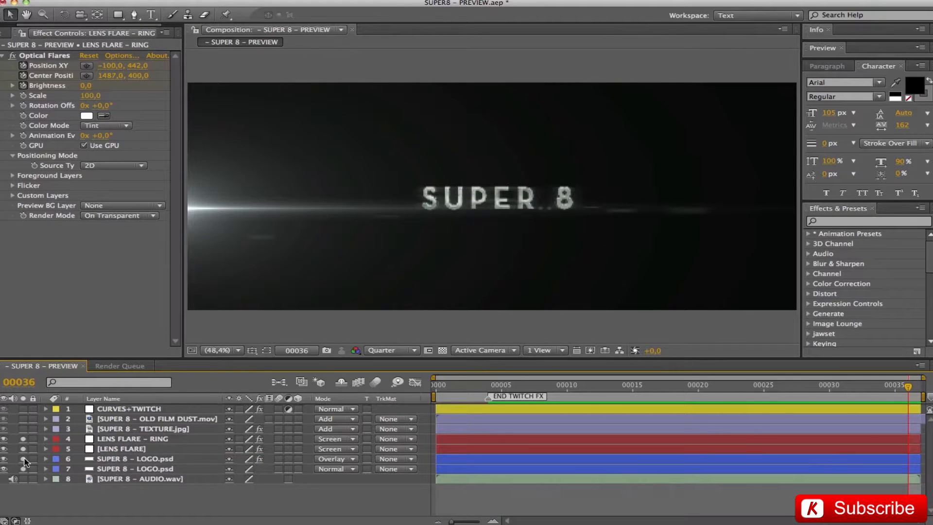
Solo the SUPER 8 - TEXTURE.jpg layer with the others and display its effect settings
{"action": "left_click", "coordinate": [22, 428]}
{"action": "left_click", "coordinate": [114, 429]}
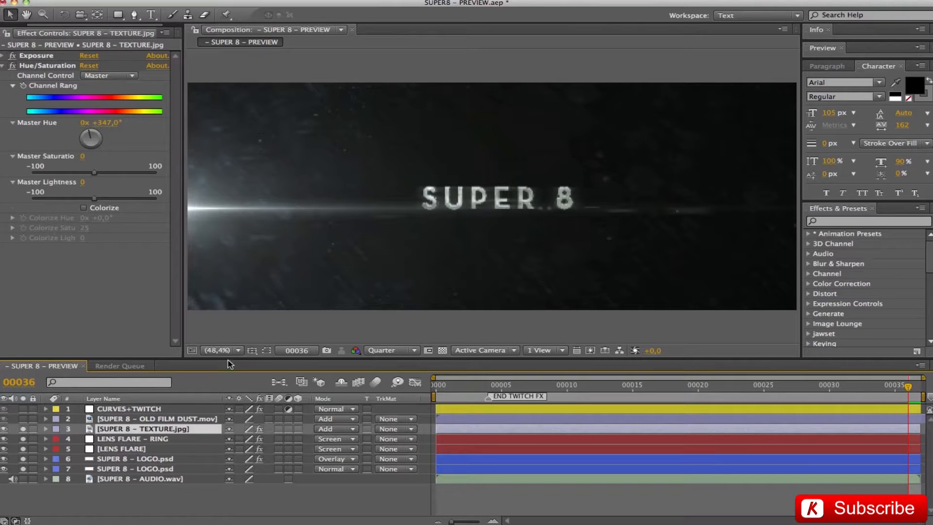
{"action": "left_click", "coordinate": [237, 317]}
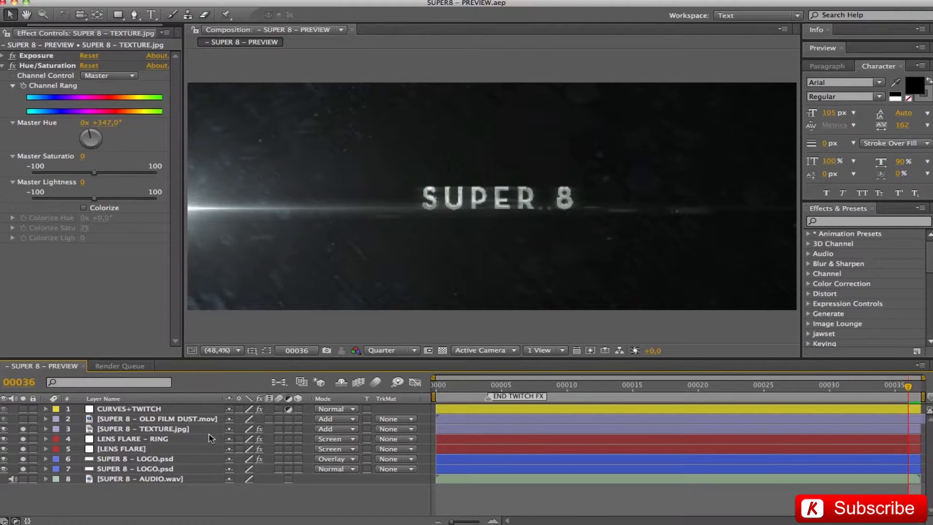
Check the texture layer's Opacity value and its Add blending mode, and hide the Opacity property again
{"action": "left_click", "coordinate": [164, 429]}
{"action": "key", "text": "t"}
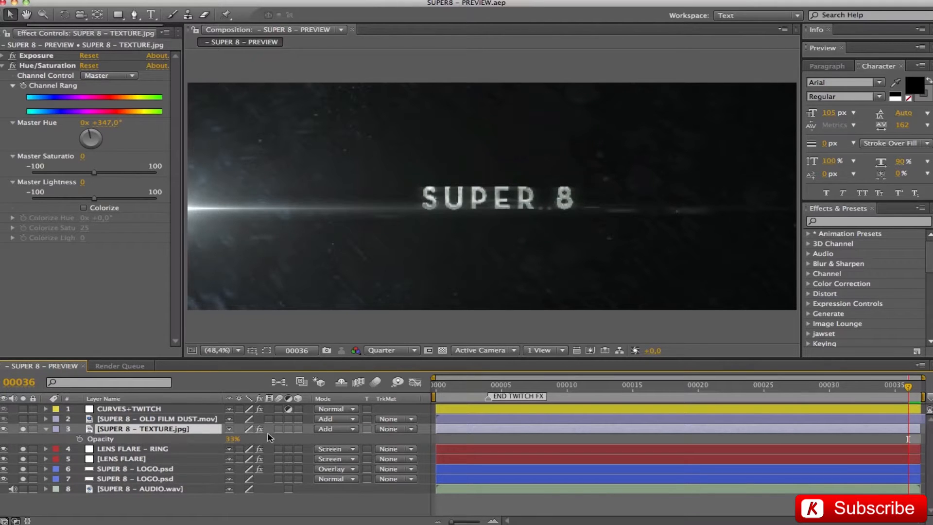
{"action": "left_click", "coordinate": [228, 439]}
{"action": "left_click", "coordinate": [185, 443]}
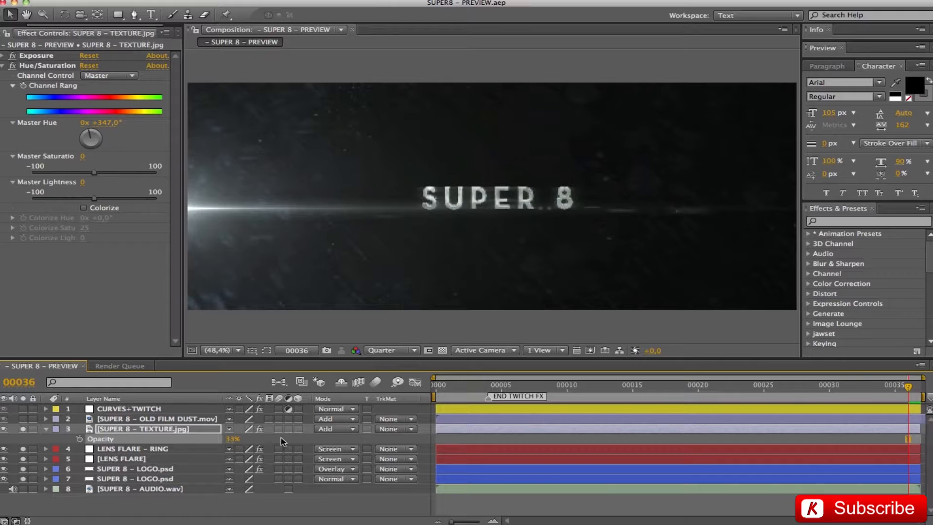
{"action": "left_click", "coordinate": [325, 429]}
{"action": "left_click", "coordinate": [325, 431]}
{"action": "left_click", "coordinate": [133, 429]}
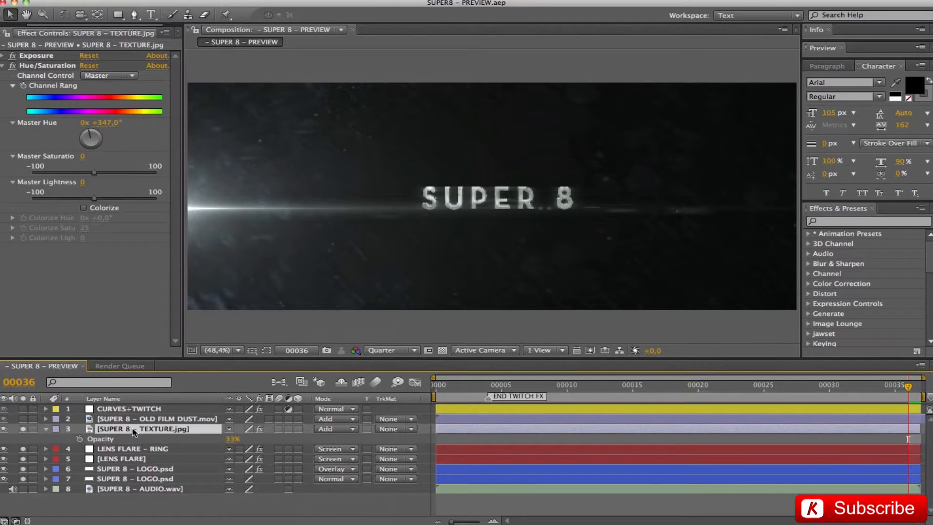
{"action": "key", "text": "t"}
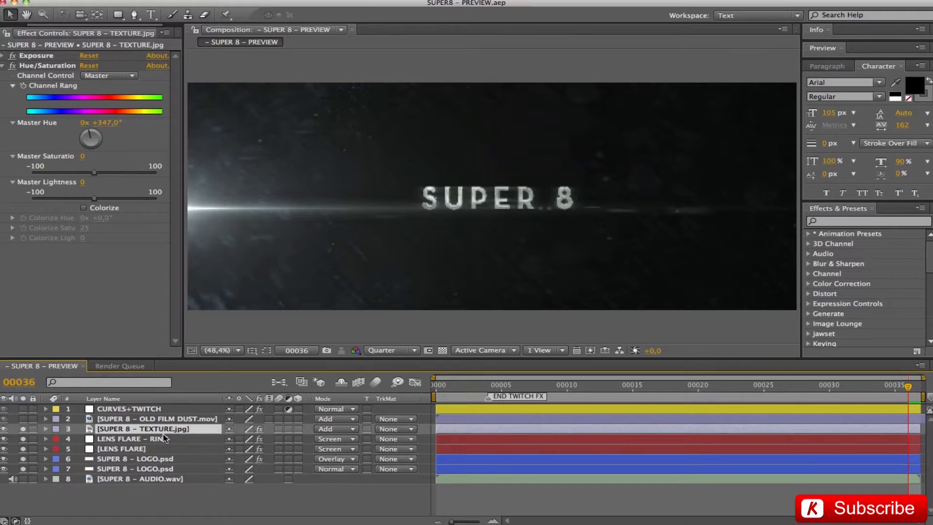
Try the Add and Lighten blending modes on both lens flare layers and return them to Screen
{"action": "left_click", "coordinate": [136, 441]}
{"action": "left_click", "coordinate": [144, 449], "text": "shift"}
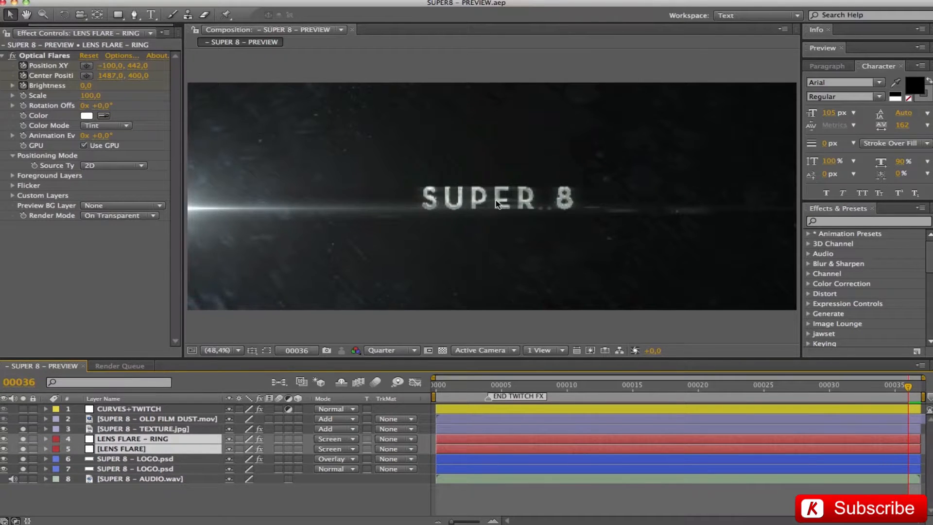
{"action": "left_click", "coordinate": [339, 439]}
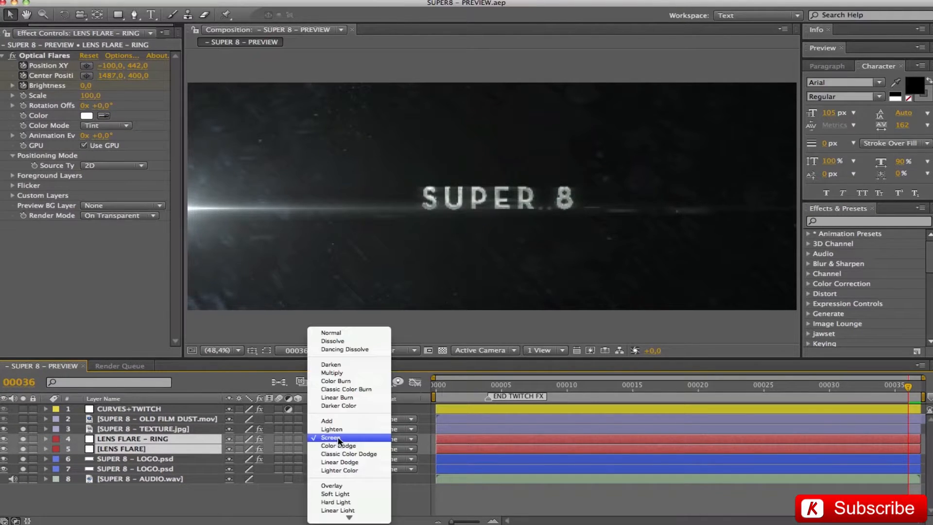
{"action": "left_click", "coordinate": [334, 422]}
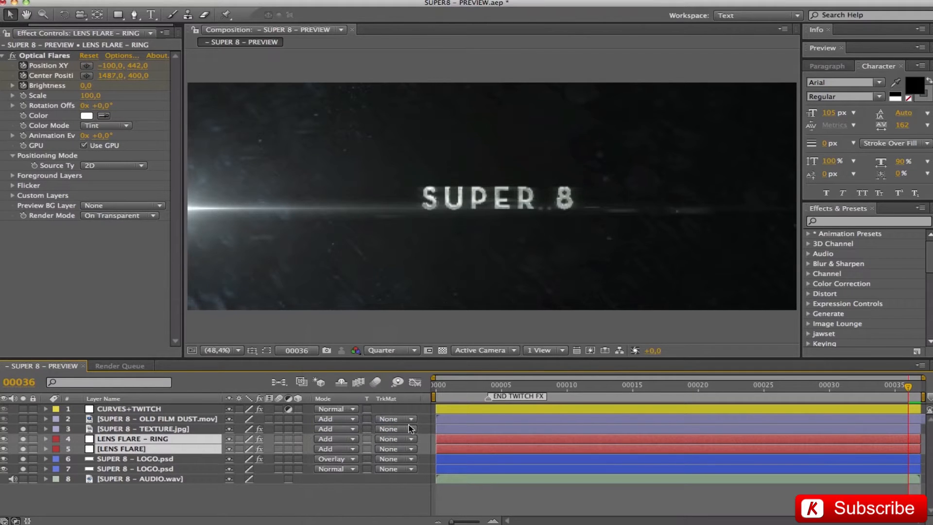
{"action": "left_click", "coordinate": [335, 440]}
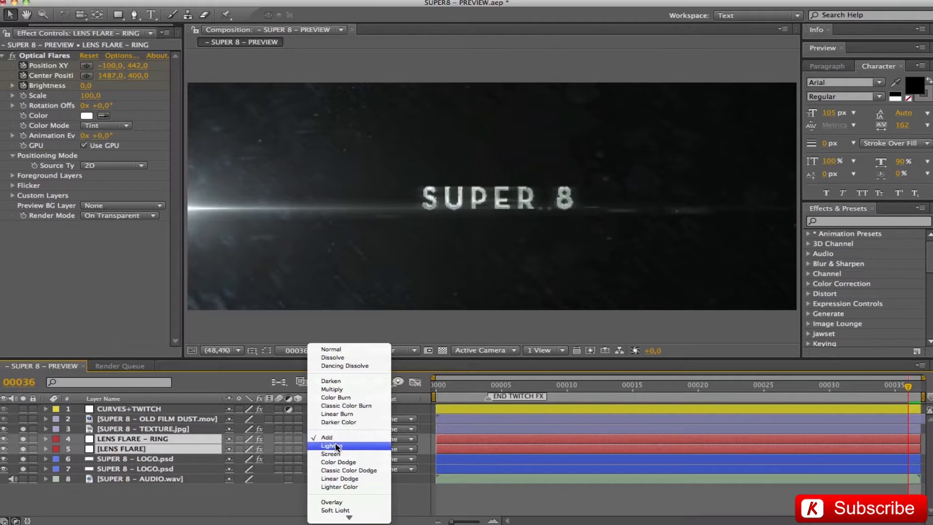
{"action": "left_click", "coordinate": [336, 444]}
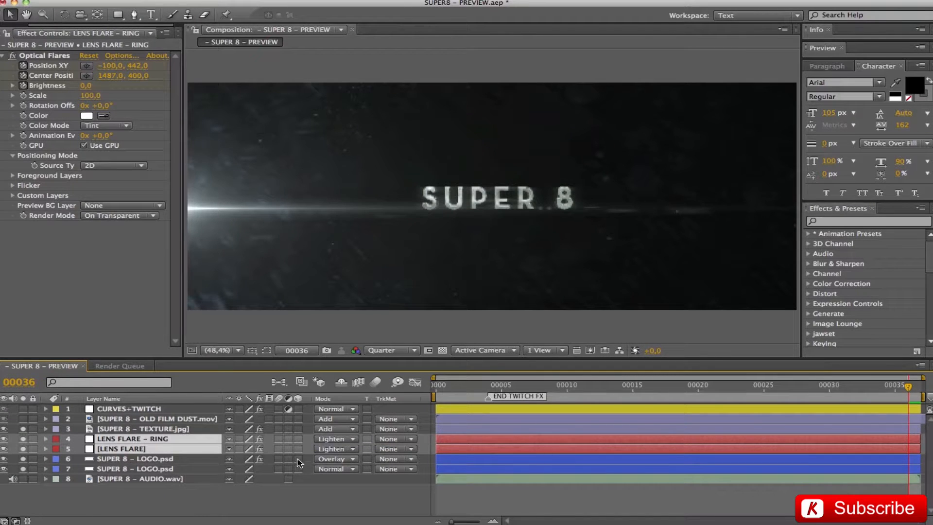
{"action": "left_click", "coordinate": [330, 440]}
{"action": "left_click", "coordinate": [333, 447]}
{"action": "left_click", "coordinate": [337, 441]}
{"action": "left_click", "coordinate": [325, 440]}
Scrub through the composition around frame 14 and go to frame 29 to compare the texture with the flares
{"action": "left_click", "coordinate": [697, 387]}
{"action": "left_click_drag", "start_coordinate": [693, 387], "coordinate": [619, 387]}
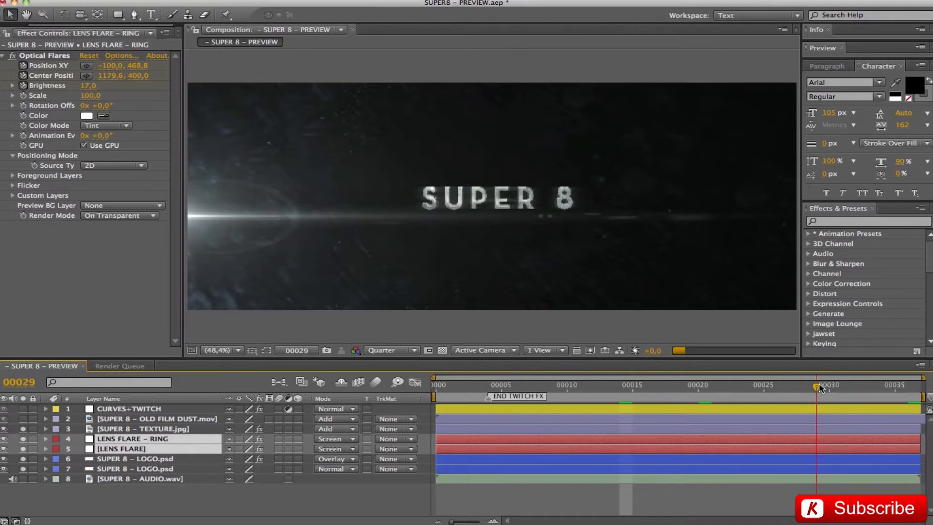
{"action": "left_click", "coordinate": [816, 386]}
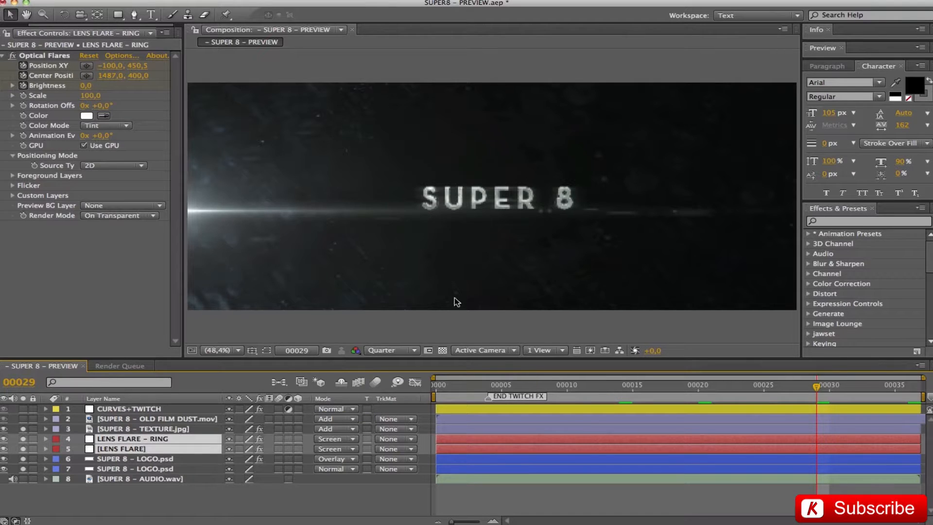
Reveal the Scale keyframes of the SUPER 8 - TEXTURE.jpg layer
{"action": "left_click", "coordinate": [111, 430]}
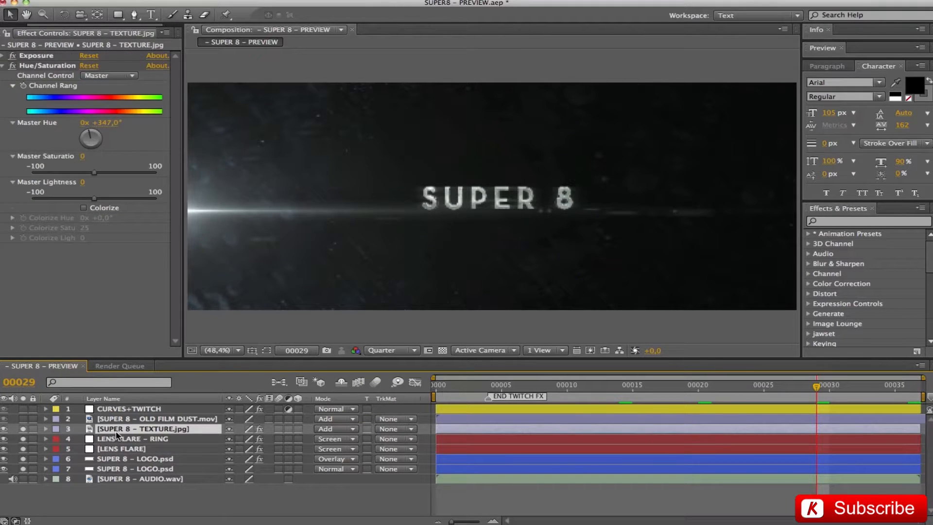
{"action": "key", "text": "s"}
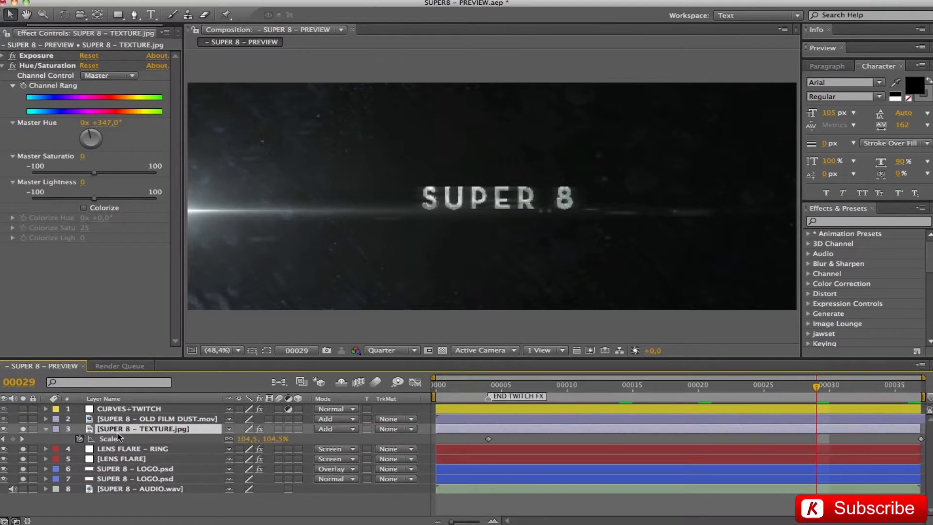
Compare the SUPER 8 - TEXTURE.jpg layer's Scale value at frame 4 with its value at frame 36
{"action": "left_click", "coordinate": [489, 386]}
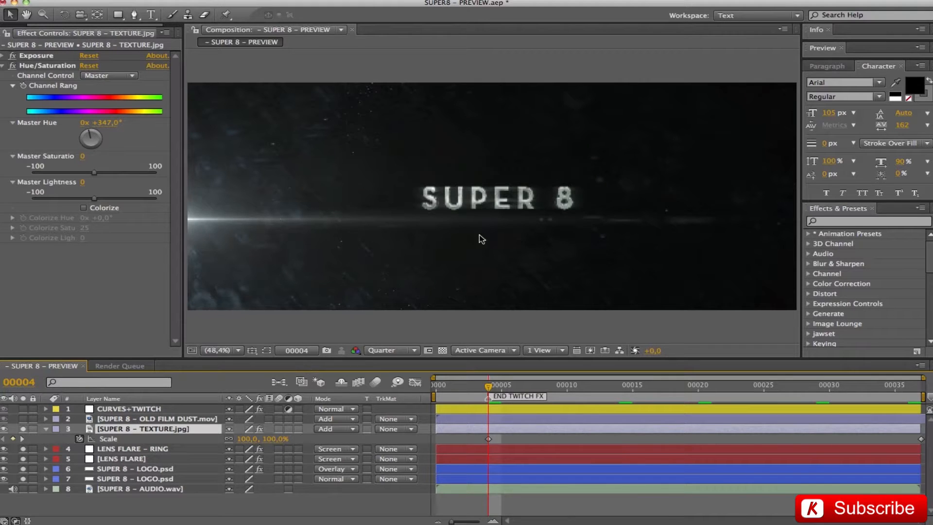
{"action": "left_click", "coordinate": [902, 387]}
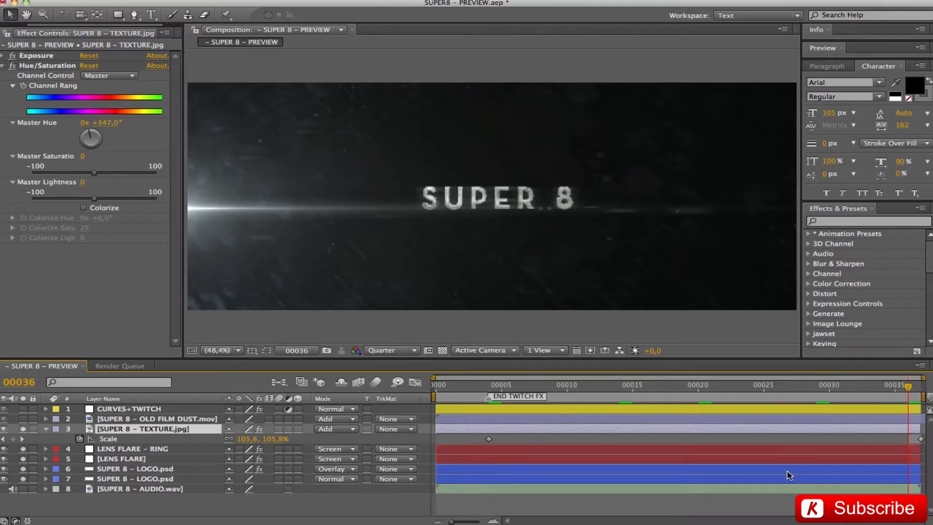
{"action": "left_click", "coordinate": [248, 440]}
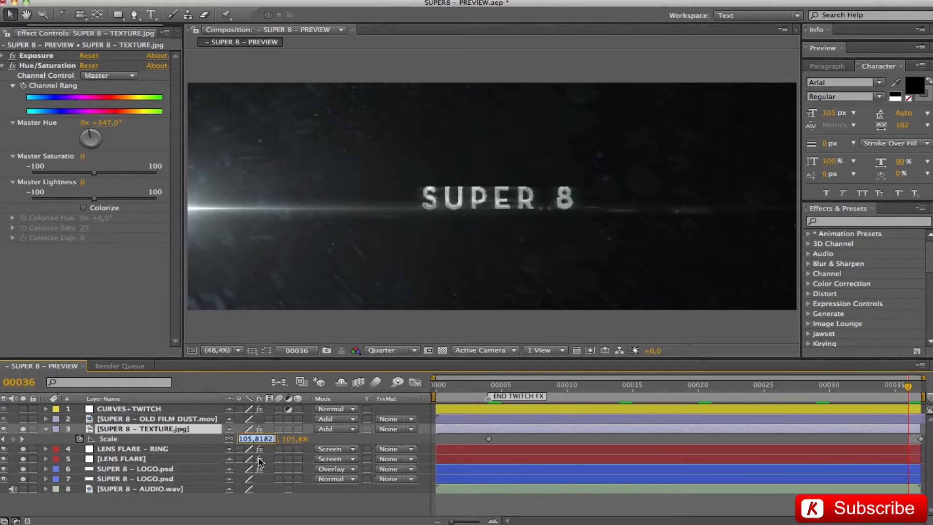
{"action": "left_click", "coordinate": [327, 442]}
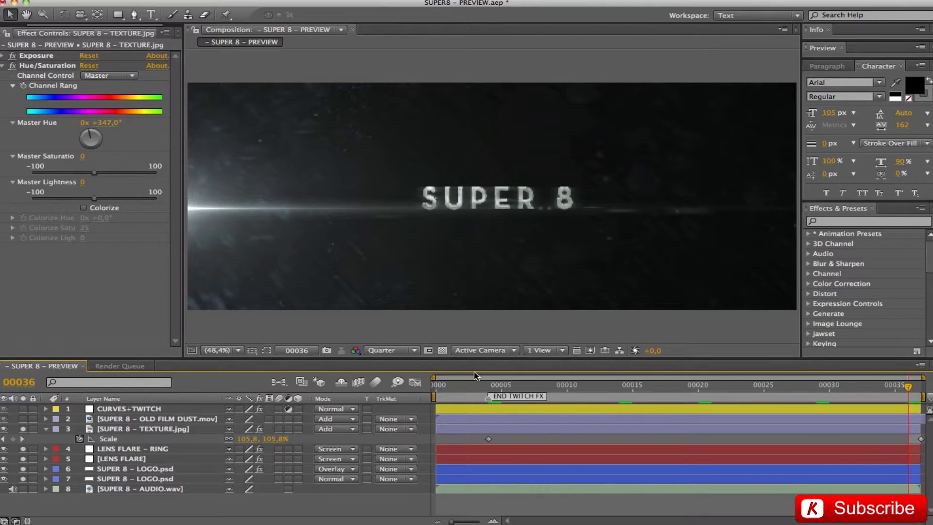
Play the texture's scale animation twice from frame 4 and hide the layer's Scale property
{"action": "left_click", "coordinate": [488, 386]}
{"action": "key", "text": "h"}
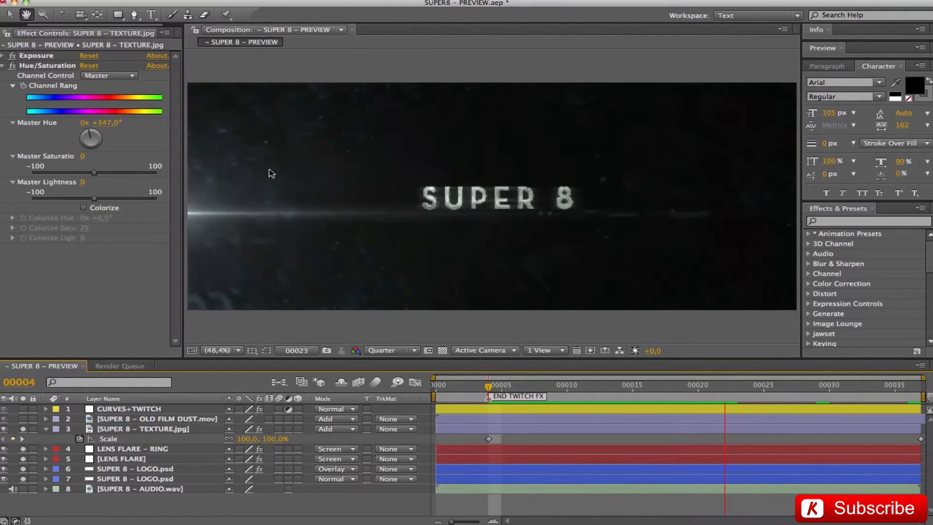
{"action": "key", "text": "v"}
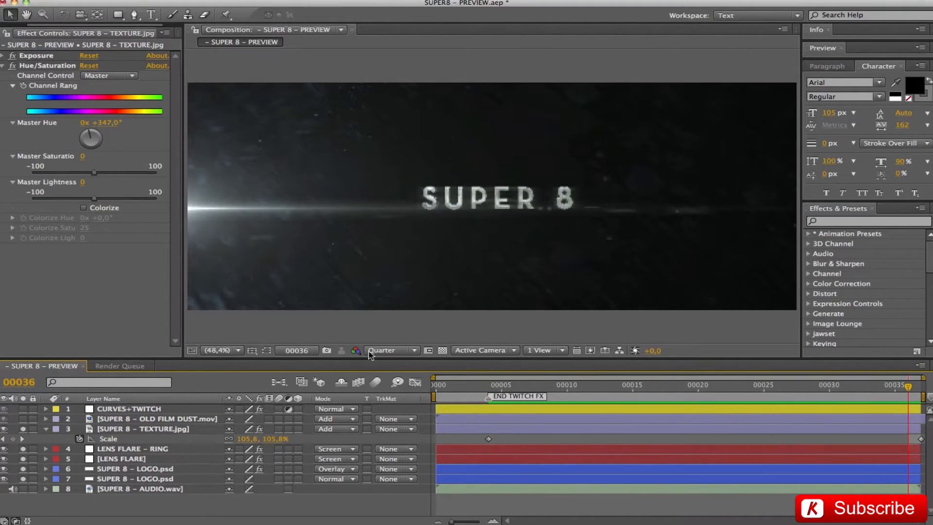
{"action": "left_click", "coordinate": [494, 383]}
{"action": "key", "text": "space"}
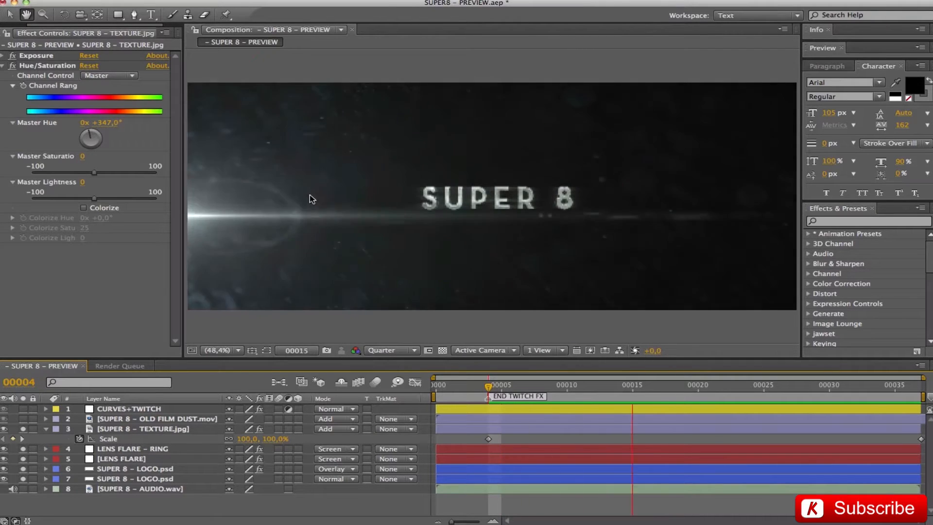
{"action": "key", "text": "space"}
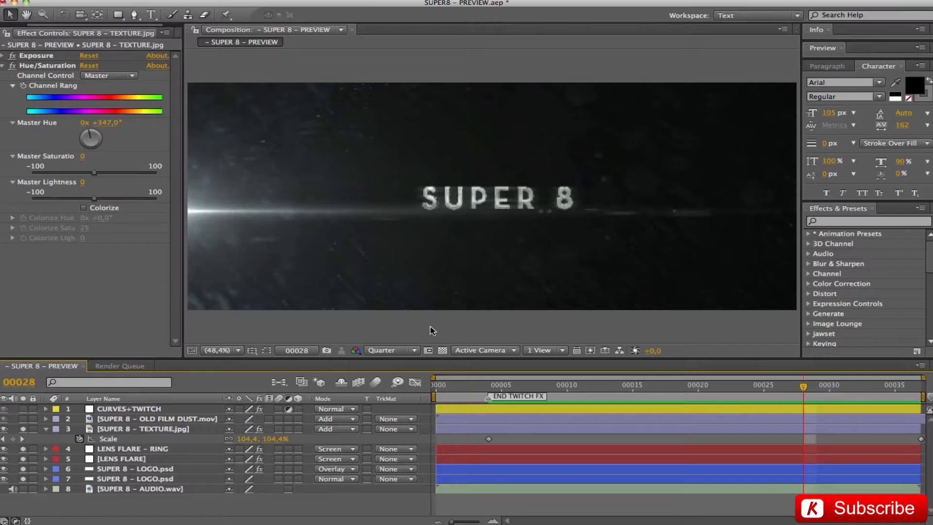
{"action": "key", "text": "s"}
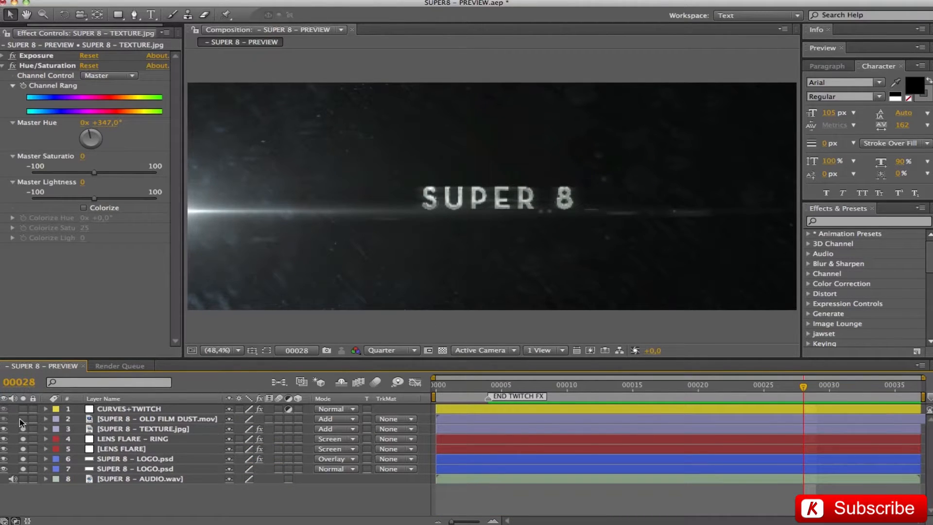
Solo the SUPER 8 - OLD FILM DUST.mov layer and play it back, first alone and again with the layers below soloed
{"action": "left_click", "coordinate": [131, 421]}
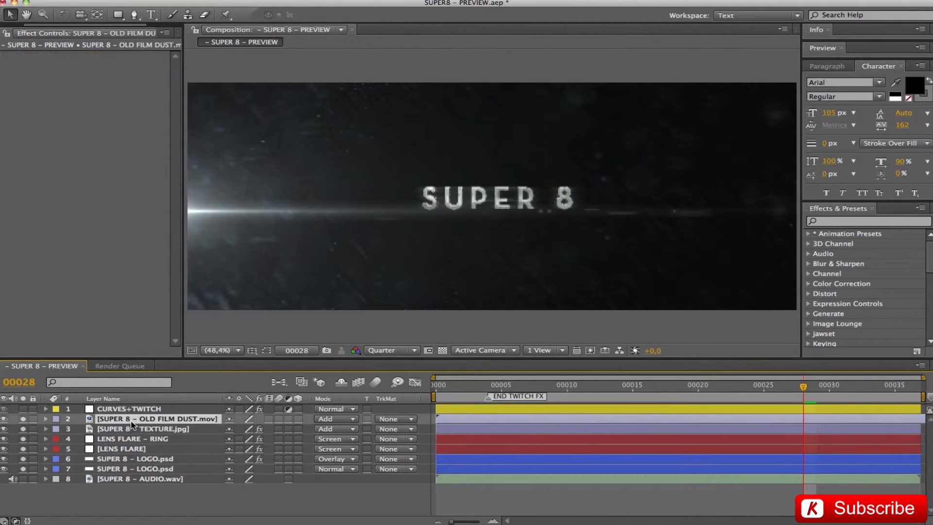
{"action": "left_click_drag", "start_coordinate": [23, 469], "coordinate": [23, 420]}
{"action": "left_click", "coordinate": [24, 420]}
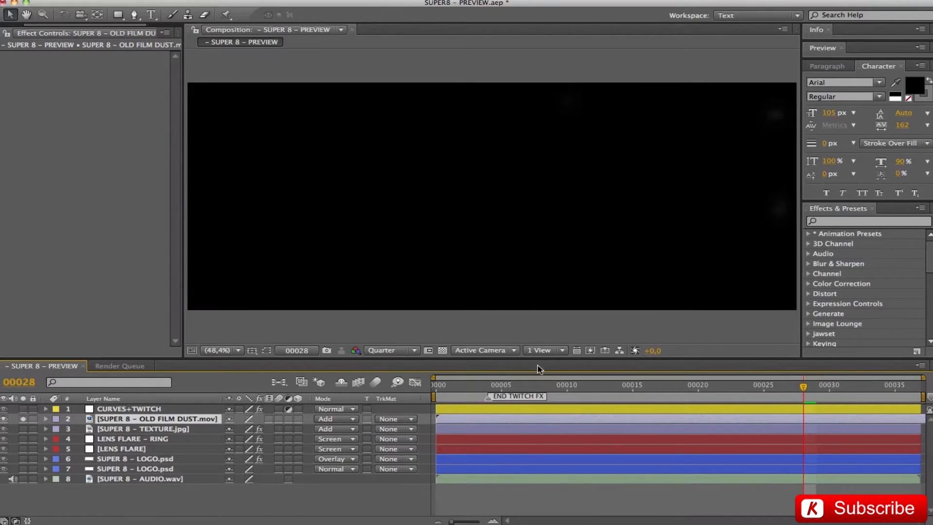
{"action": "left_click_drag", "start_coordinate": [601, 396], "coordinate": [471, 384]}
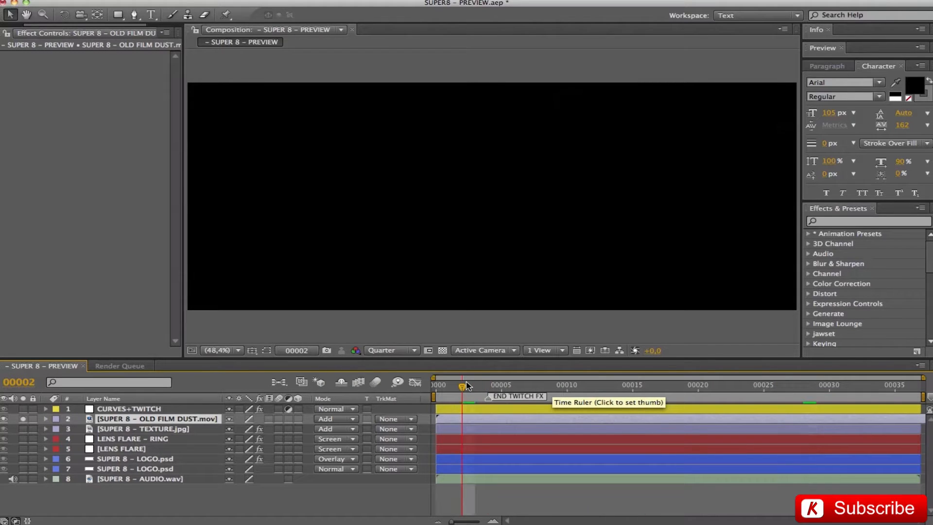
{"action": "key", "text": "space"}
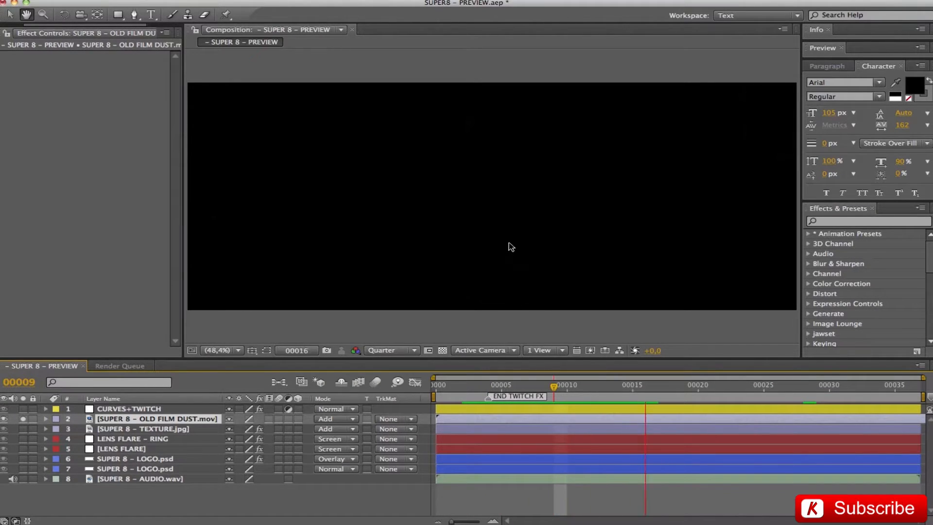
{"action": "key", "text": "space"}
{"action": "left_click_drag", "start_coordinate": [23, 433], "coordinate": [27, 472]}
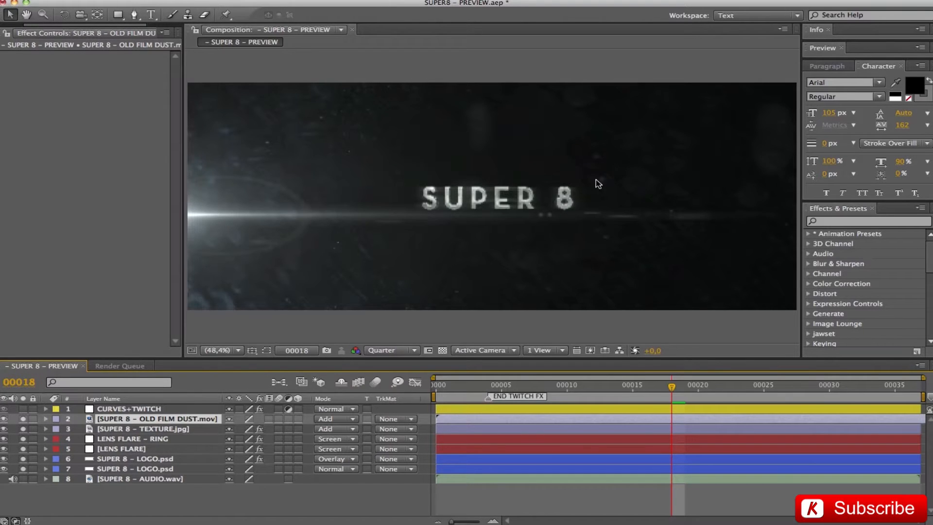
{"action": "key", "text": "space"}
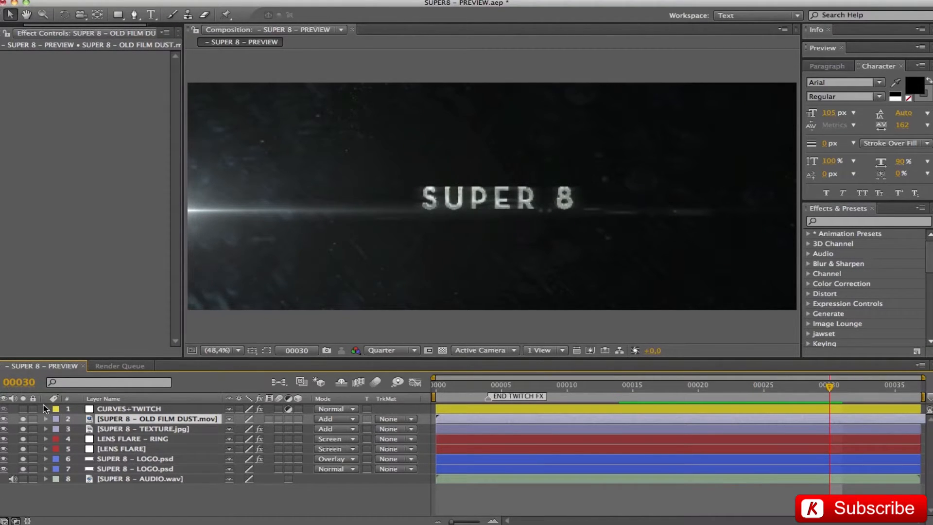
Clear the solo switches on all layers and expand the curve graph of the CURVES+TWITCH layer
{"action": "left_click", "coordinate": [112, 409]}
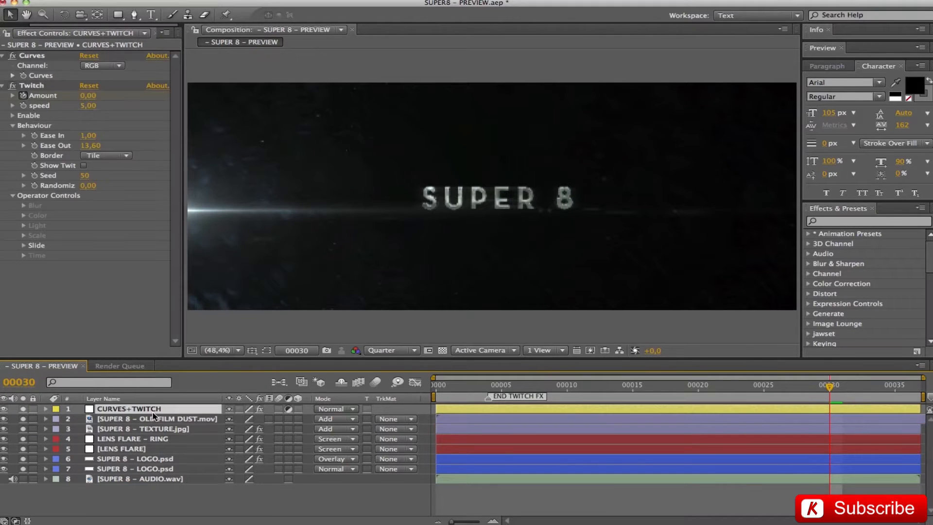
{"action": "left_click_drag", "start_coordinate": [24, 412], "coordinate": [23, 470]}
{"action": "left_click", "coordinate": [13, 75]}
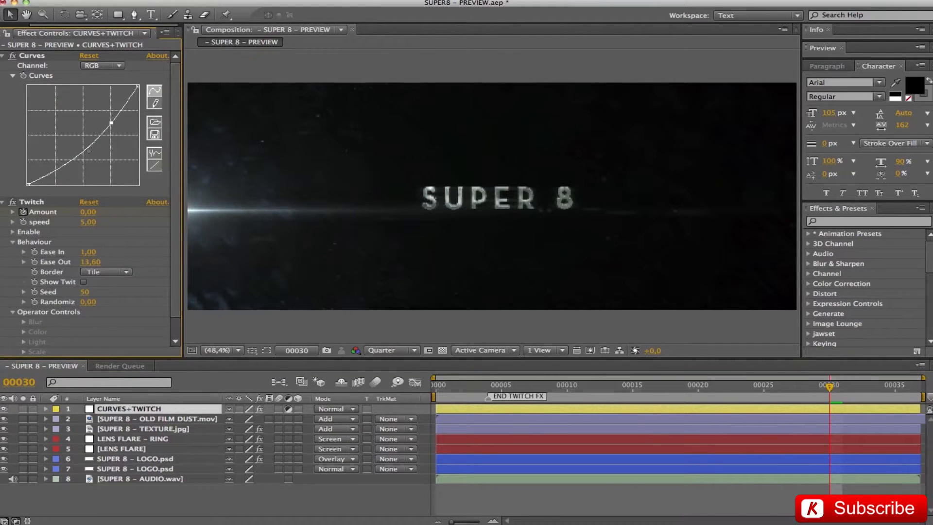
At frame 14, turn the Curves effect off and on again to compare the contrast
{"action": "left_click", "coordinate": [618, 385]}
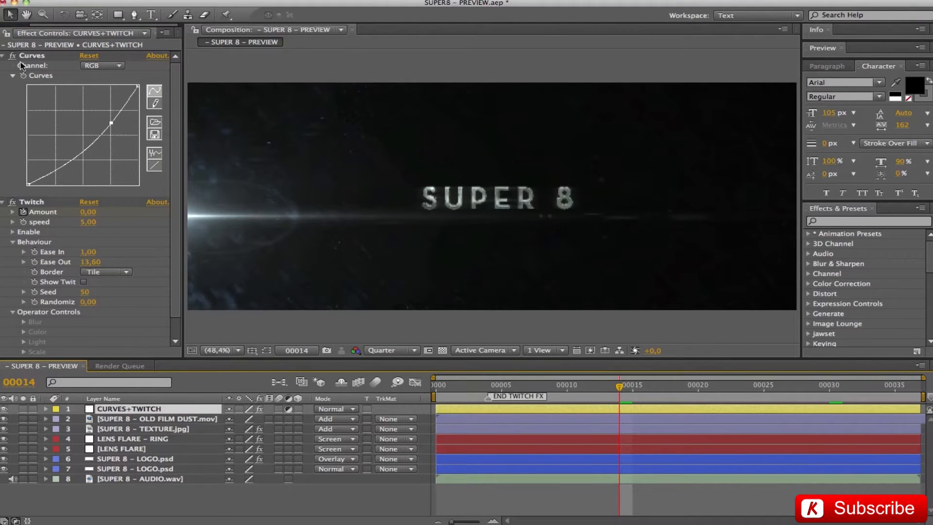
{"action": "left_click", "coordinate": [12, 56]}
{"action": "left_click", "coordinate": [13, 56]}
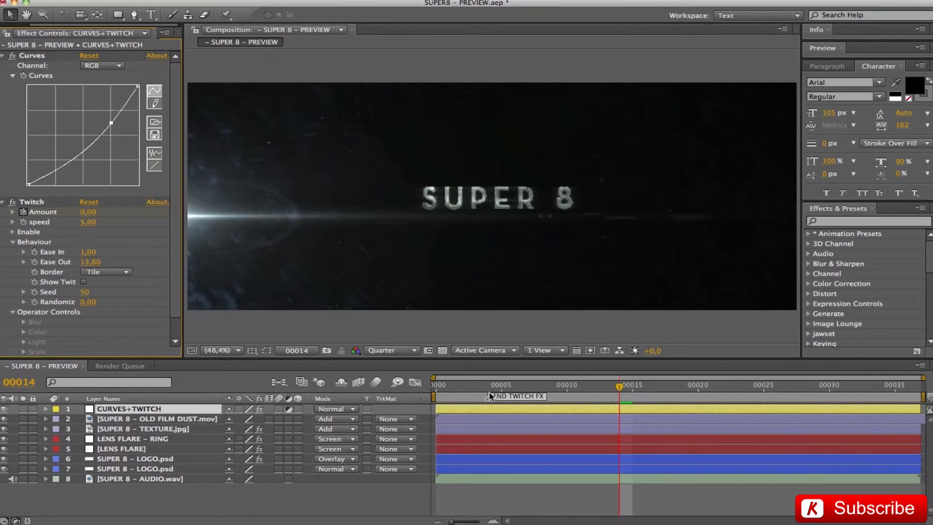
Reveal the Twitch Amount keyframes of the CURVES+TWITCH layer and scrub between frames 0 and 4
{"action": "left_click", "coordinate": [489, 386]}
{"action": "left_click", "coordinate": [436, 385]}
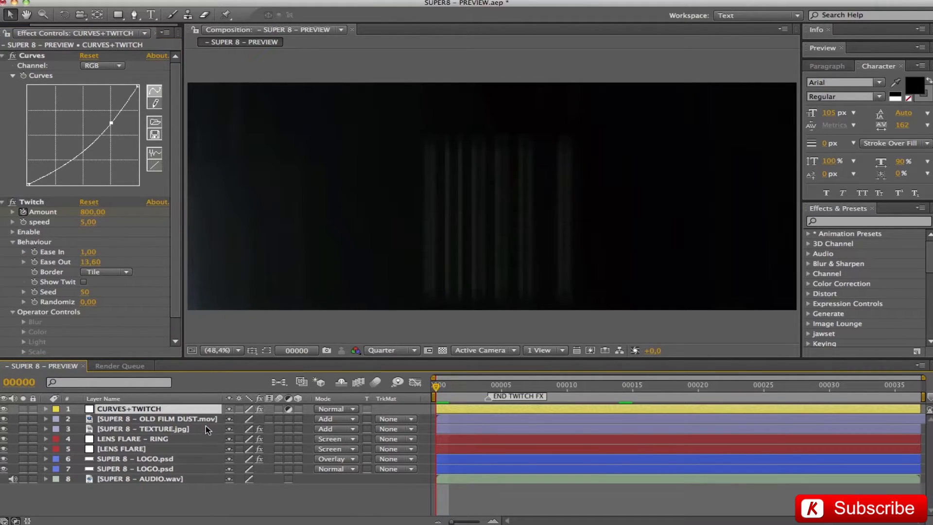
{"action": "key", "text": "u"}
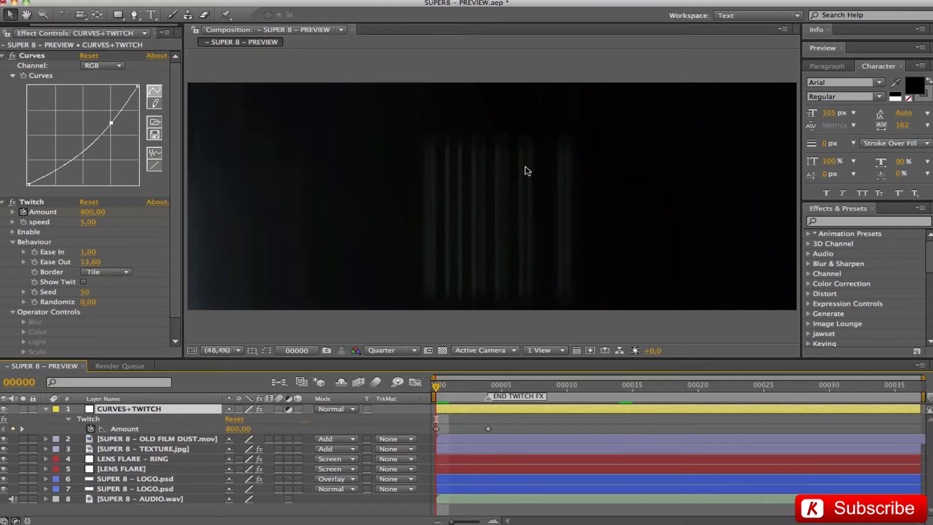
{"action": "left_click_drag", "start_coordinate": [443, 390], "coordinate": [488, 386]}
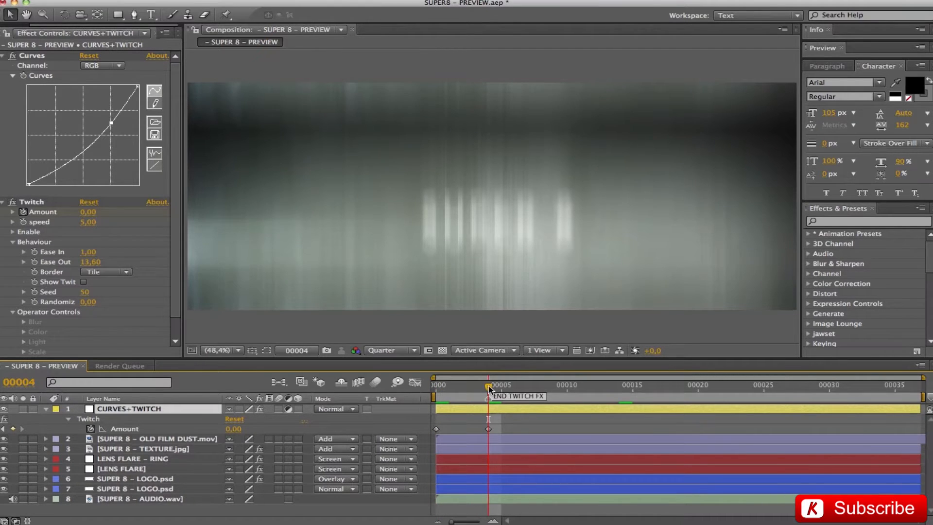
{"action": "left_click_drag", "start_coordinate": [489, 387], "coordinate": [425, 390]}
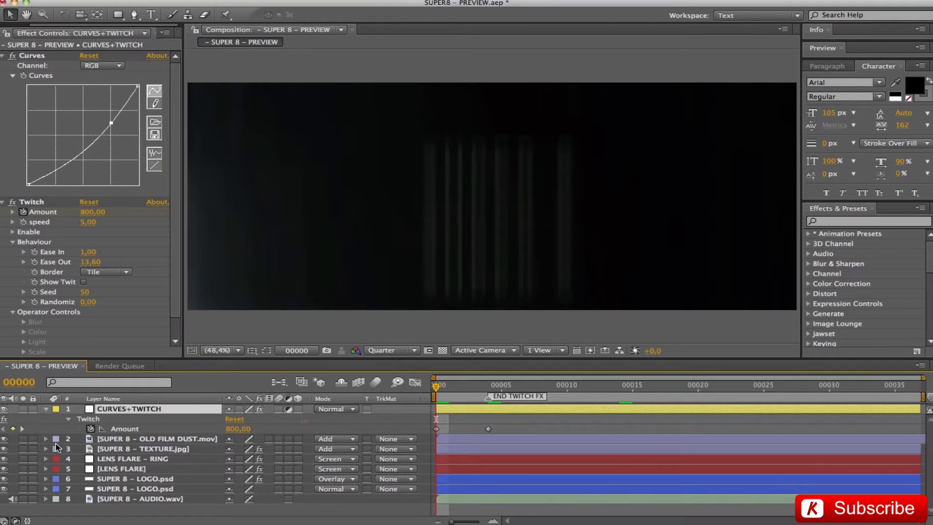
Inspect the Twitch Amount values at the frame 0 and frame 4 keyframes
{"action": "left_click", "coordinate": [238, 428]}
{"action": "left_click", "coordinate": [489, 385]}
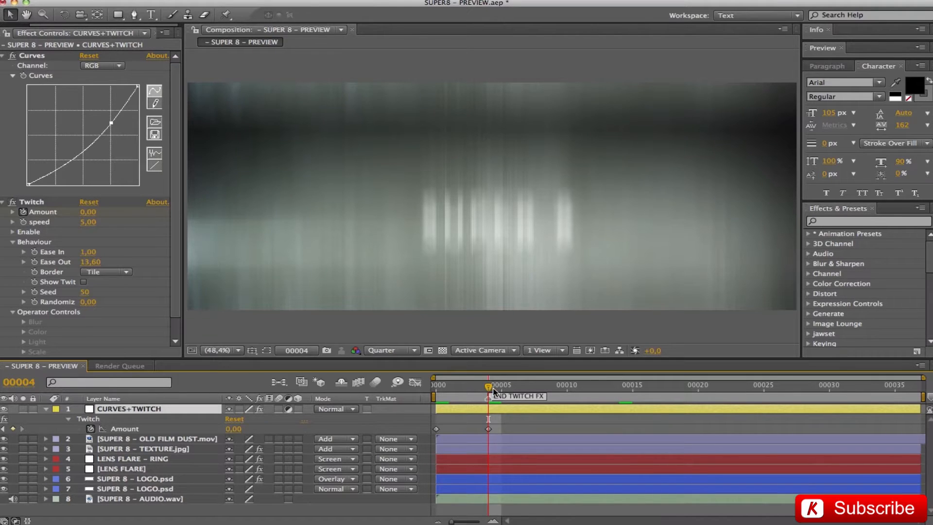
{"action": "left_click_drag", "start_coordinate": [492, 389], "coordinate": [501, 390]}
Collapse the curve graph, play the twitch animation from frame 0 and return to the first frame
{"action": "left_click", "coordinate": [435, 387]}
{"action": "left_click", "coordinate": [13, 76]}
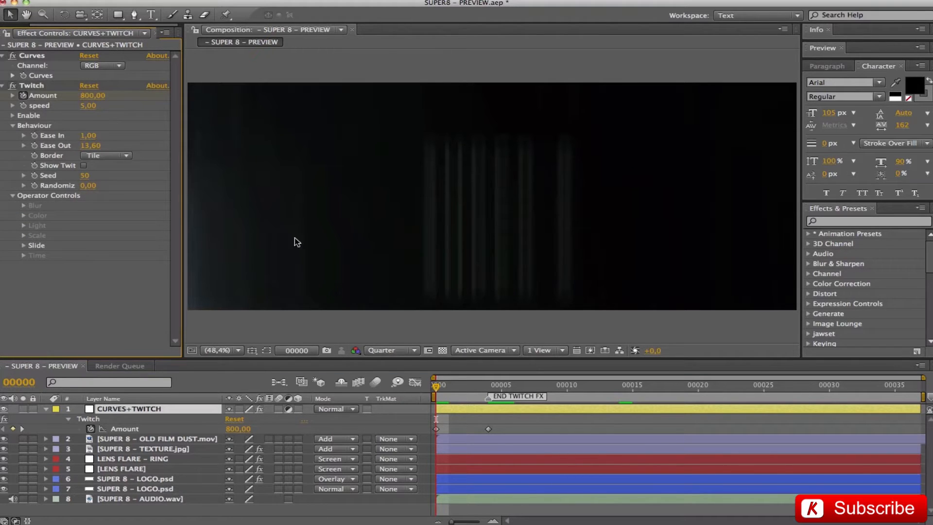
{"action": "key", "text": "space"}
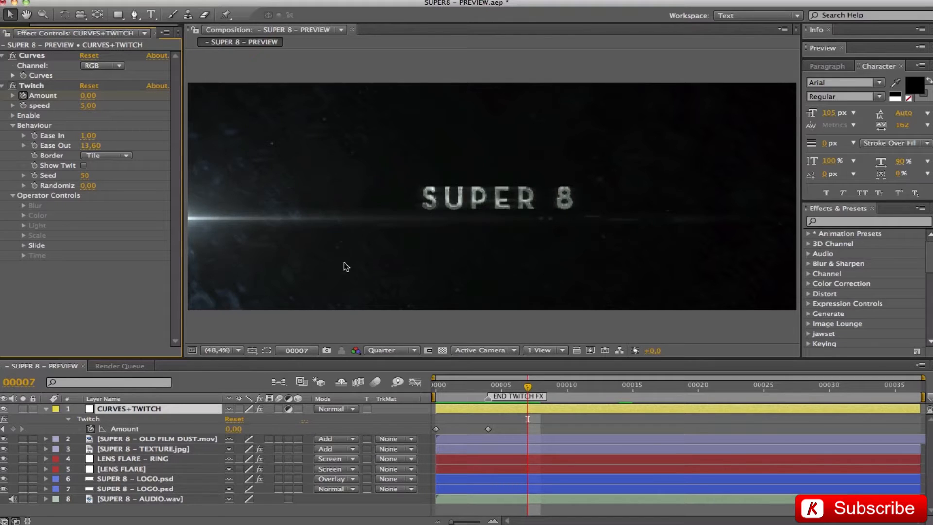
{"action": "left_click_drag", "start_coordinate": [486, 388], "coordinate": [411, 385]}
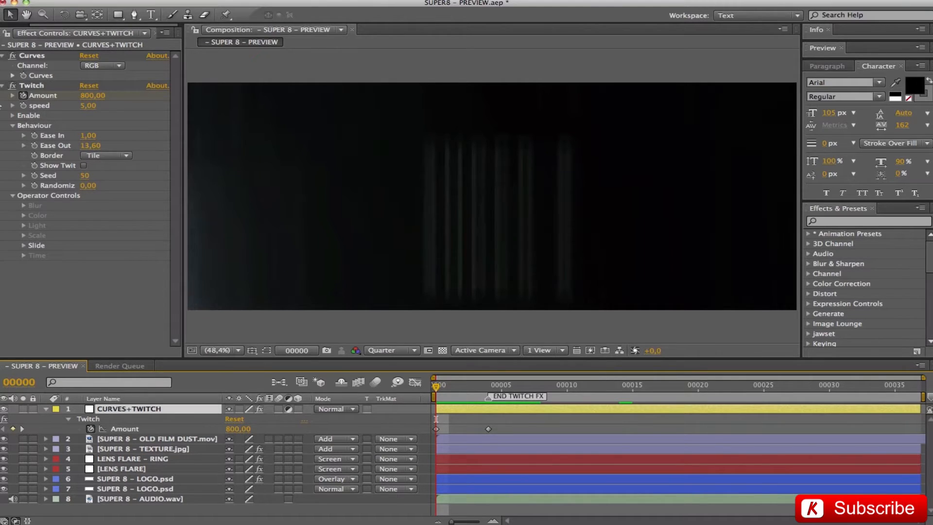
Expand the Twitch effect's Enable group and Slide operator controls to examine their settings
{"action": "left_click", "coordinate": [12, 115]}
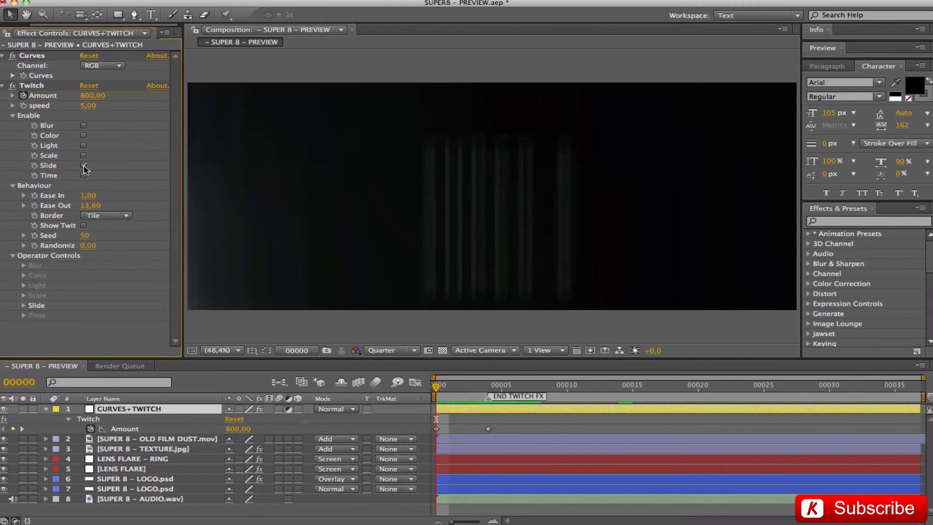
{"action": "left_click", "coordinate": [24, 306]}
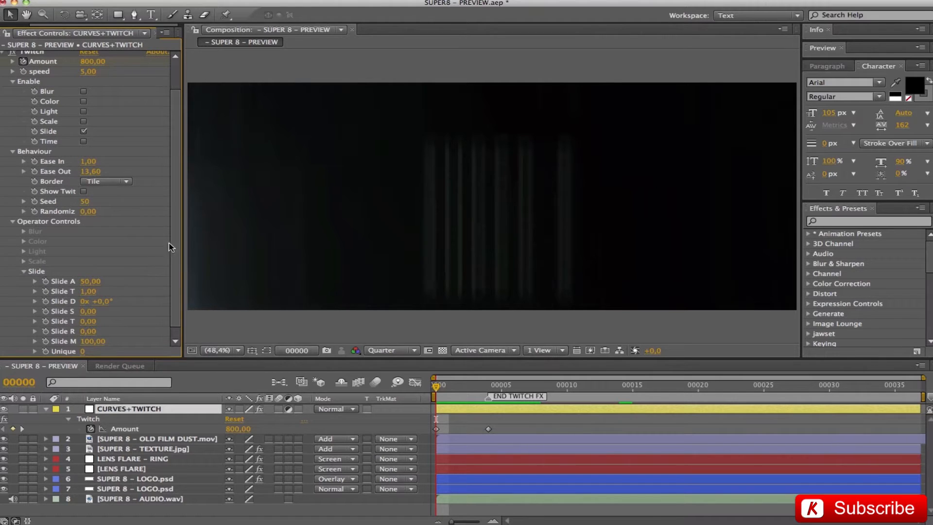
{"action": "scroll", "coordinate": [174, 243], "scroll_direction": "down", "scroll_amount": 1}
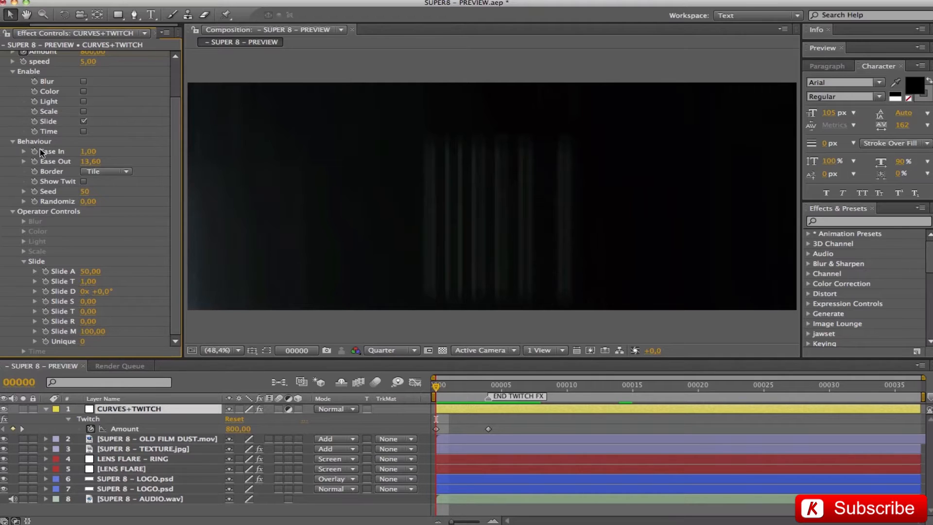
Check Twitch's Ease In and Ease Out values and the Border options, keeping Border at Tile
{"action": "left_click", "coordinate": [87, 153]}
{"action": "left_click", "coordinate": [87, 161]}
{"action": "key", "text": "Return"}
{"action": "left_click", "coordinate": [105, 172]}
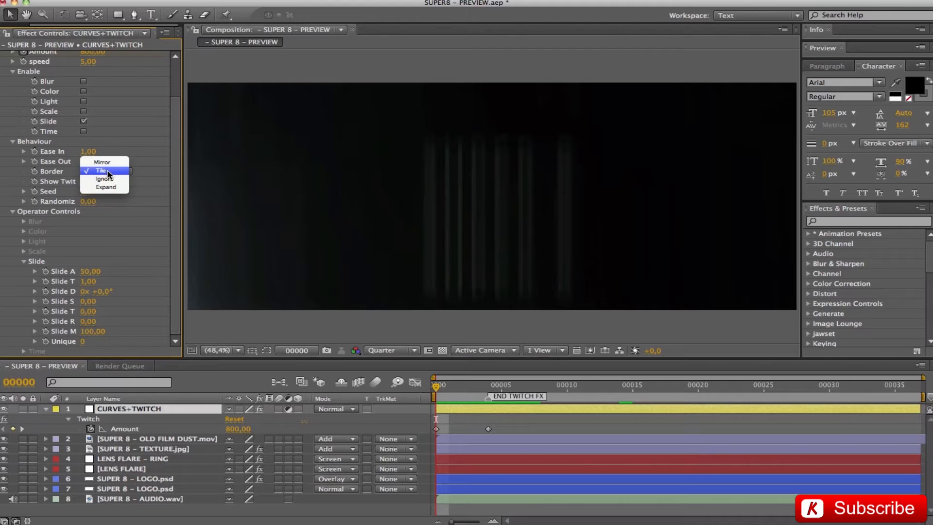
{"action": "left_click", "coordinate": [108, 173]}
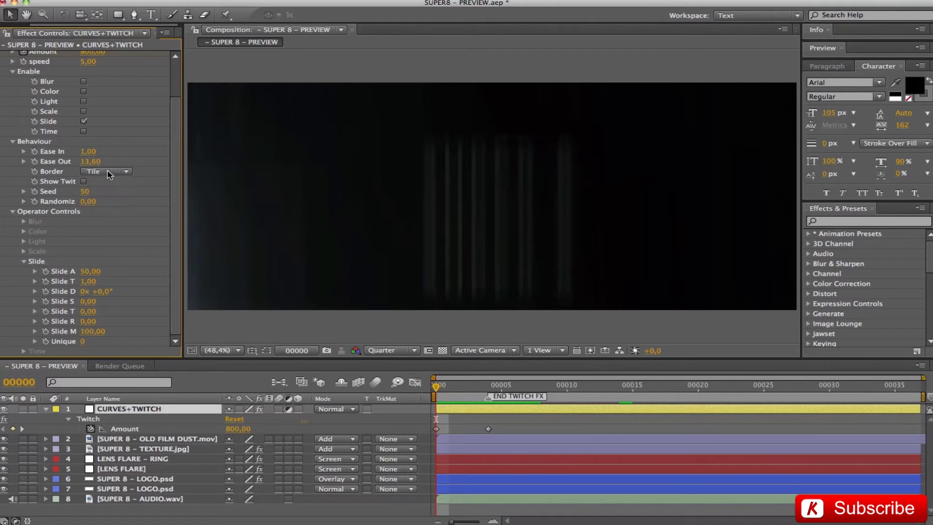
Play the end of the twitch effect from frame 3 and stop at frame 9
{"action": "left_click", "coordinate": [475, 385]}
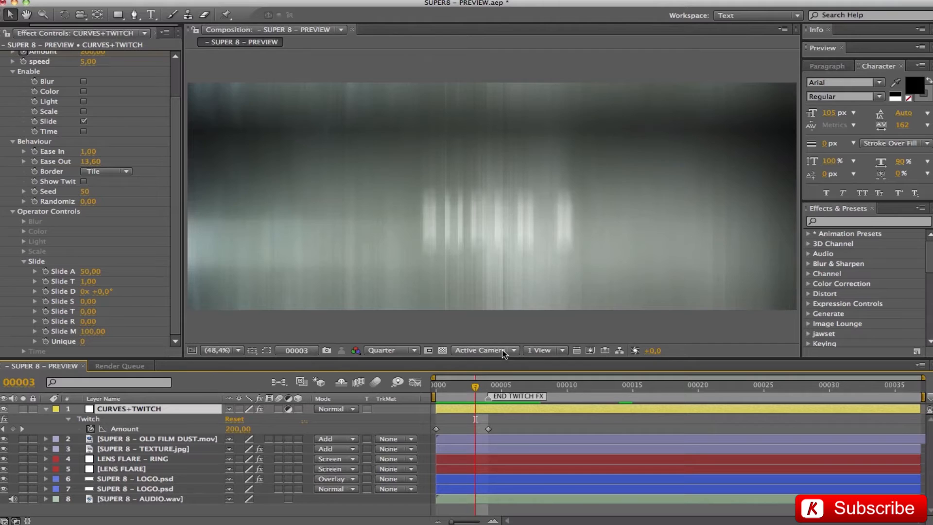
{"action": "key", "text": "space"}
{"action": "key", "text": "space"}
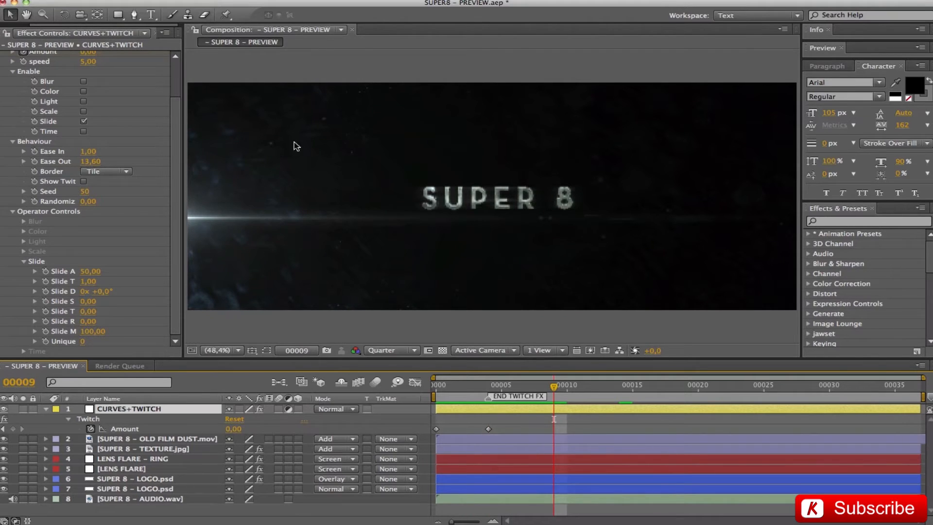
Collapse the Twitch effect's settings on the CURVES+TWITCH layer
{"action": "scroll", "coordinate": [160, 194], "scroll_direction": "up", "scroll_amount": 3}
{"action": "left_click", "coordinate": [3, 89]}
{"action": "left_click", "coordinate": [2, 86]}
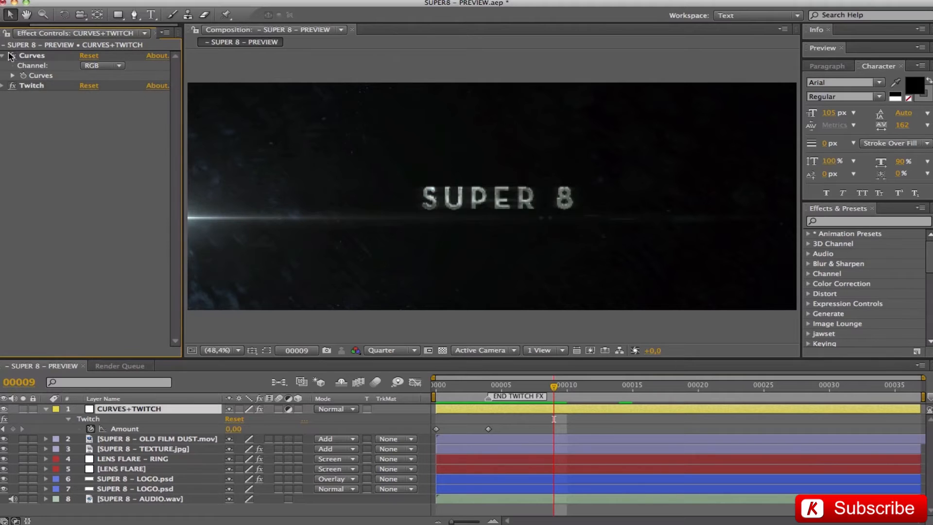
Collapse the Curves effect and the CURVES+TWITCH layer, and review the lens flare, ring, texture and old film dust layers one by one
{"action": "left_click", "coordinate": [3, 56]}
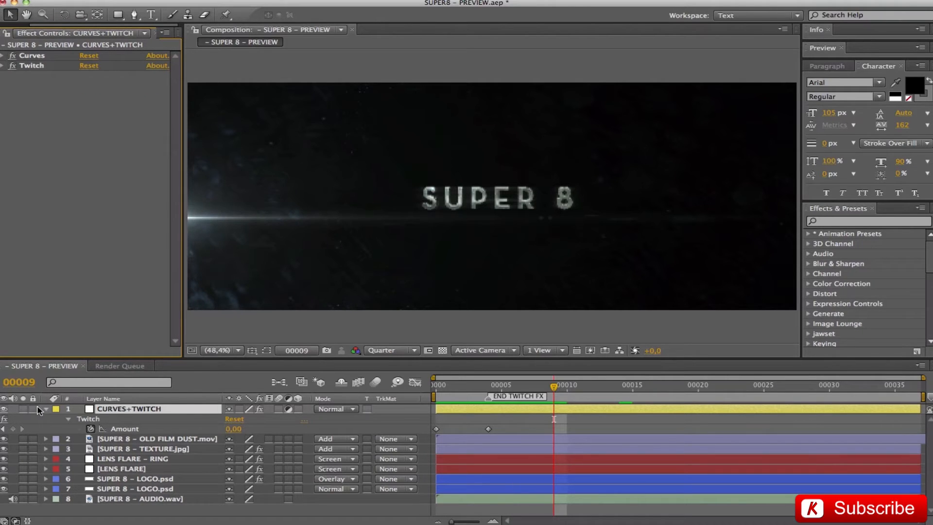
{"action": "left_click", "coordinate": [45, 408]}
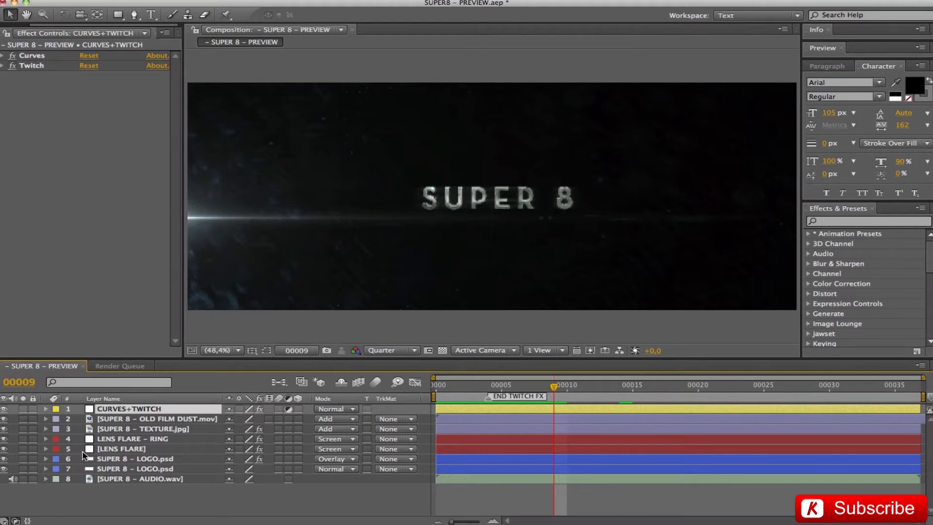
{"action": "left_click", "coordinate": [105, 449]}
{"action": "left_click", "coordinate": [122, 441]}
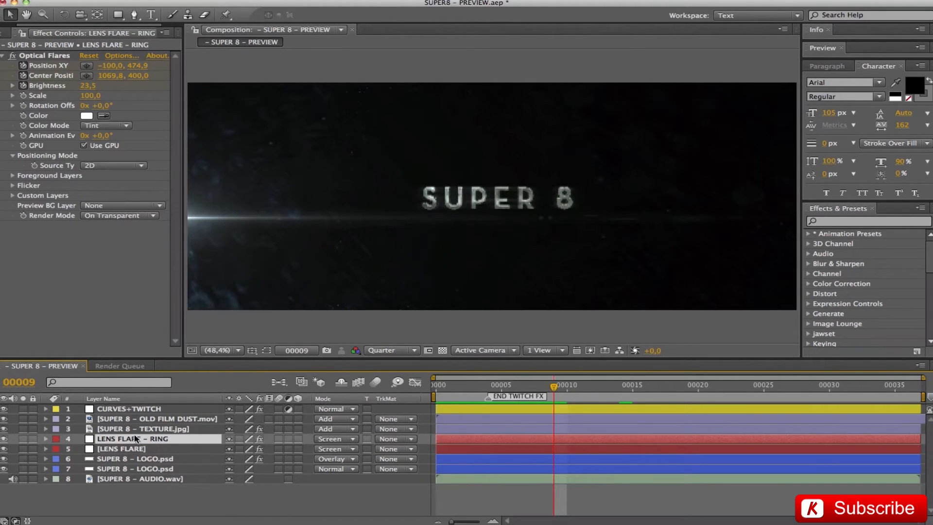
{"action": "left_click", "coordinate": [150, 429]}
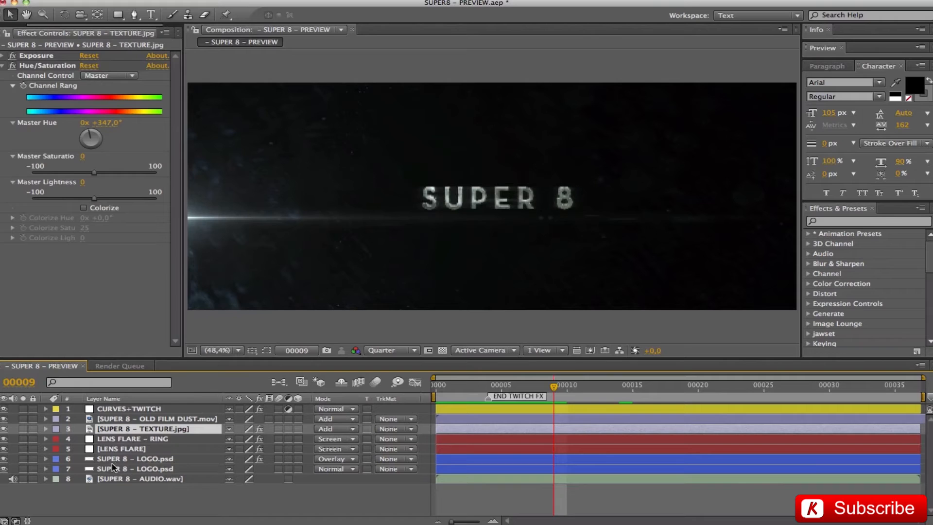
{"action": "left_click", "coordinate": [140, 419]}
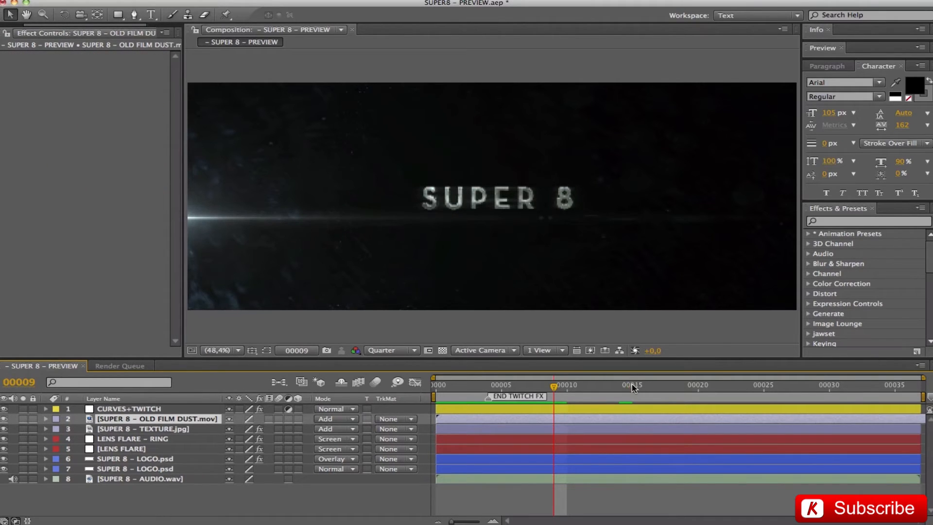
Inspect the title at frame 23 in Full resolution and 100% magnification, and return the composition view to Fit
{"action": "left_click", "coordinate": [738, 385]}
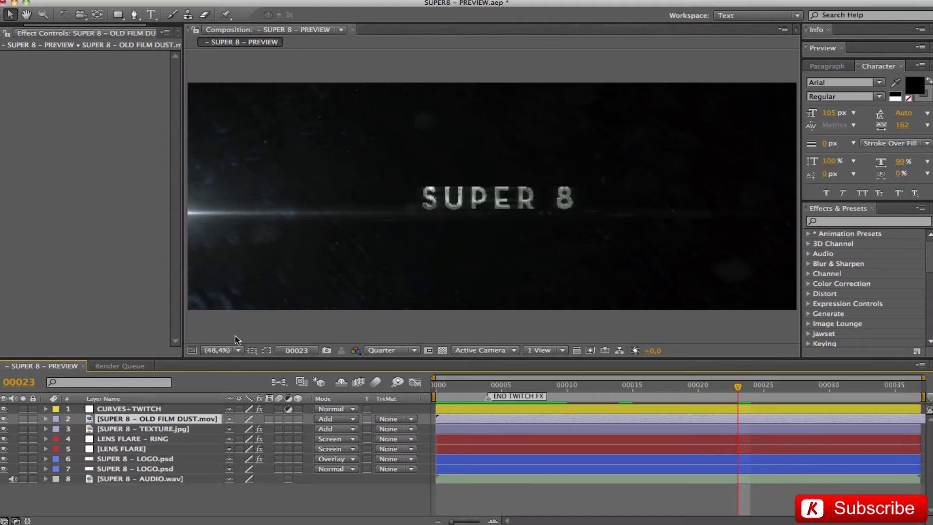
{"action": "left_click", "coordinate": [387, 351]}
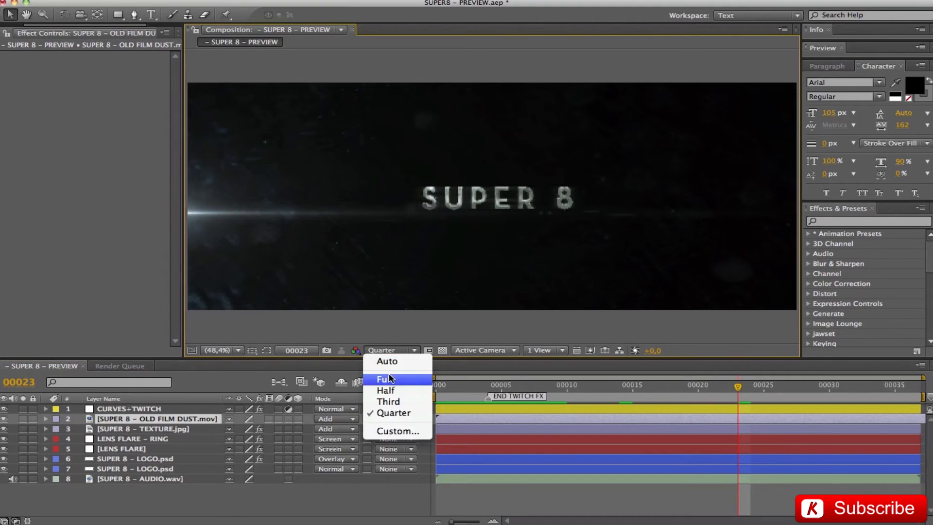
{"action": "left_click", "coordinate": [238, 350]}
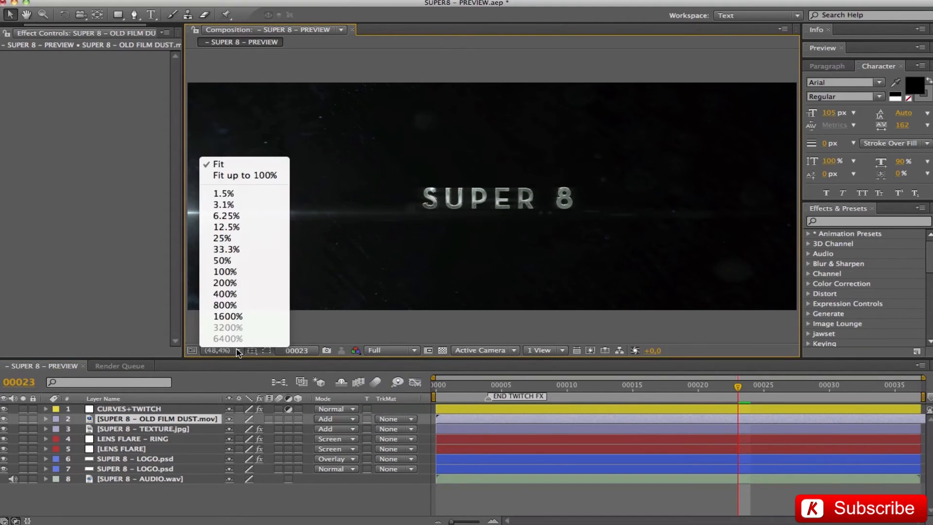
{"action": "left_click", "coordinate": [250, 272]}
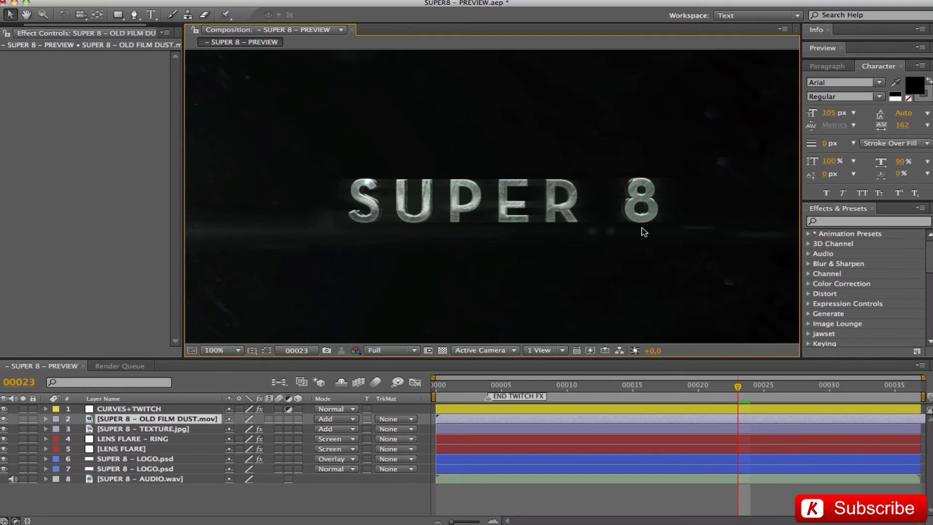
{"action": "left_click", "coordinate": [217, 352]}
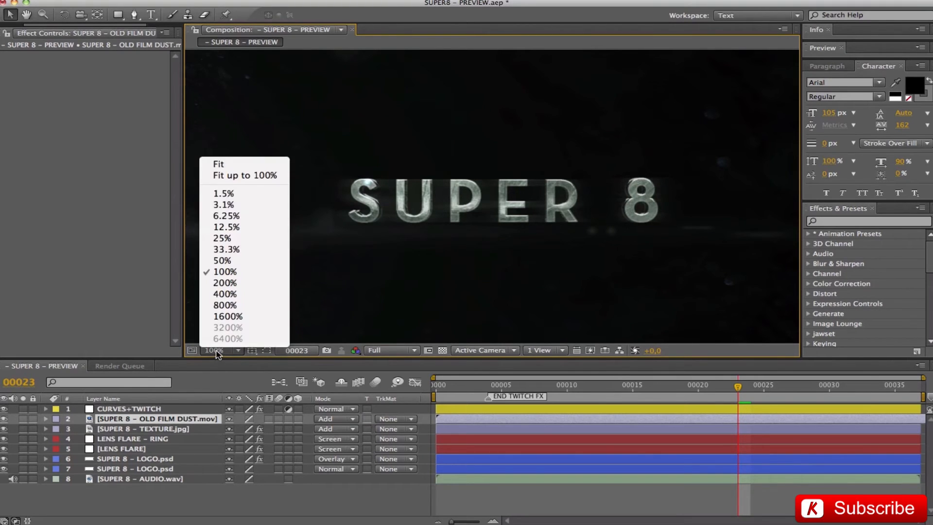
{"action": "left_click", "coordinate": [218, 164]}
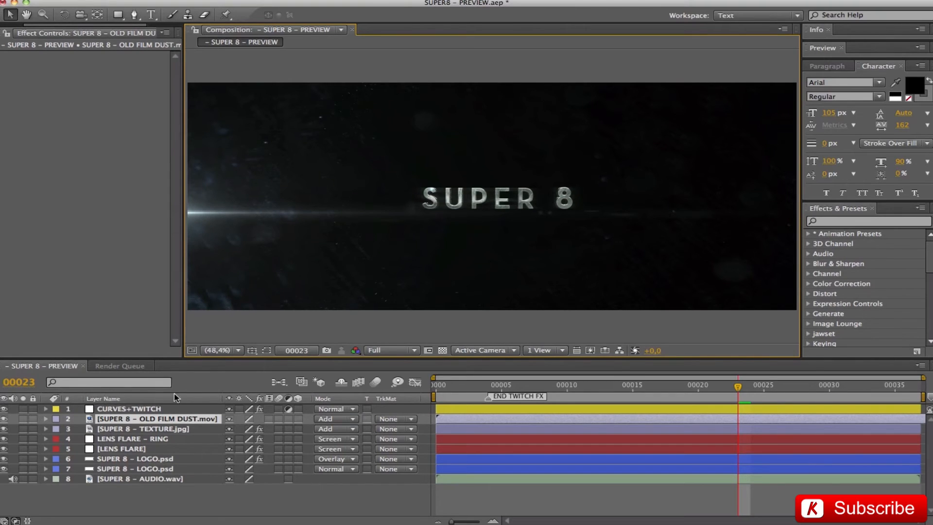
{"action": "left_click", "coordinate": [128, 480]}
{"action": "left_click", "coordinate": [101, 365]}
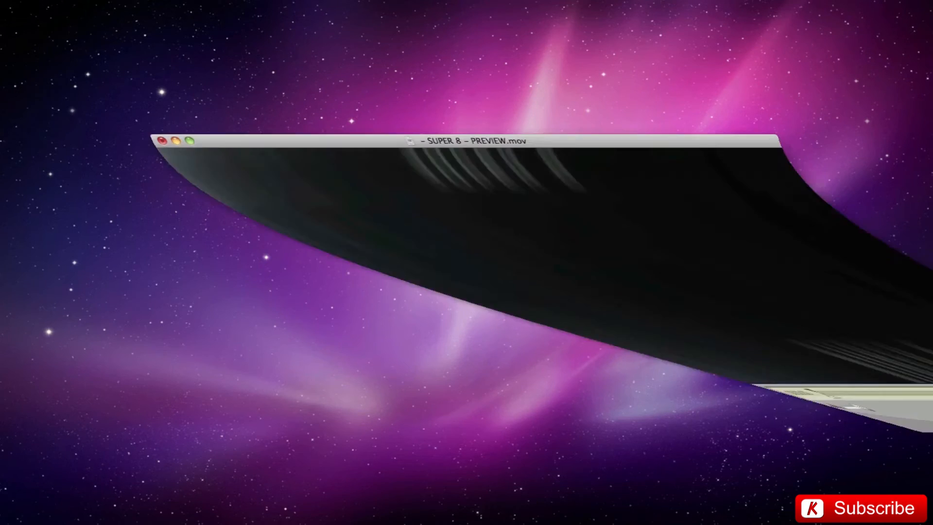
Switch to the movie player and play the SUPER 8 and GHOST RIDER 2 preview movies, minimizing each window when its playback ends
{"action": "key", "text": "space"}
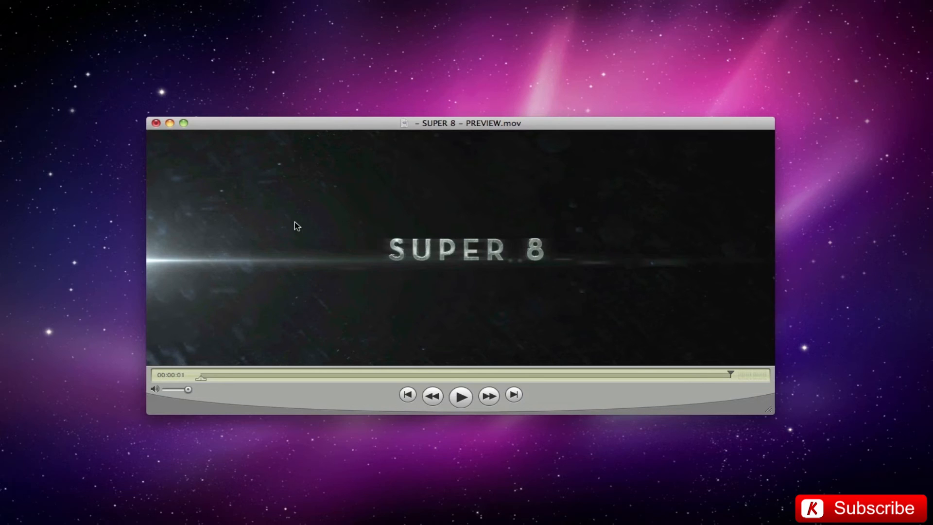
{"action": "double_click", "coordinate": [233, 124]}
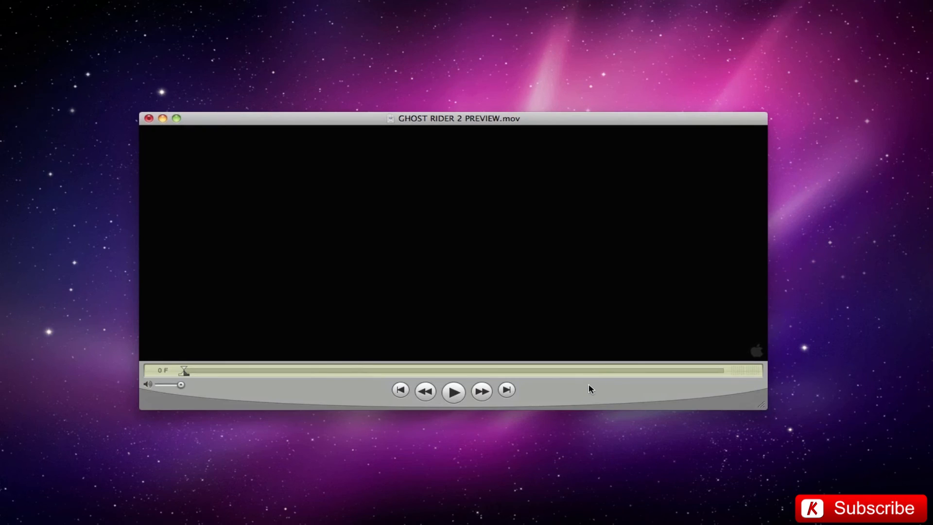
{"action": "key", "text": "space"}
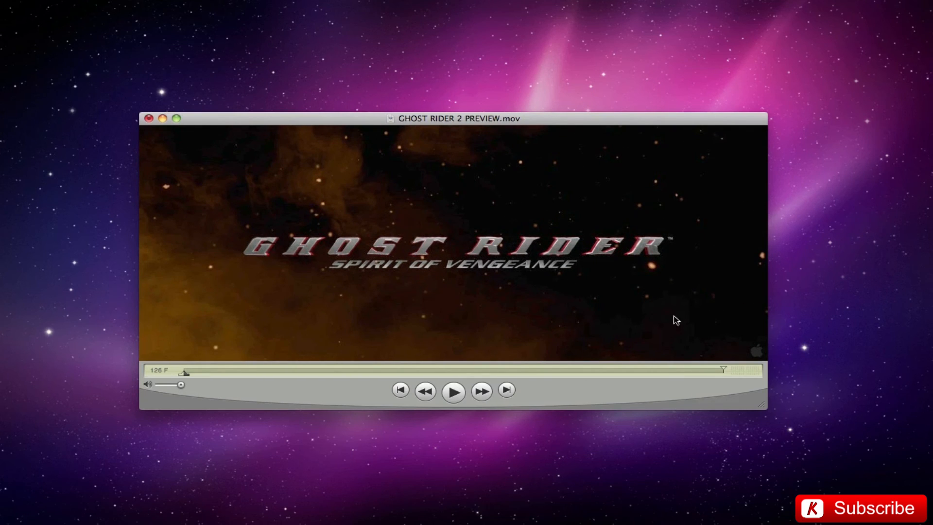
{"action": "double_click", "coordinate": [216, 118]}
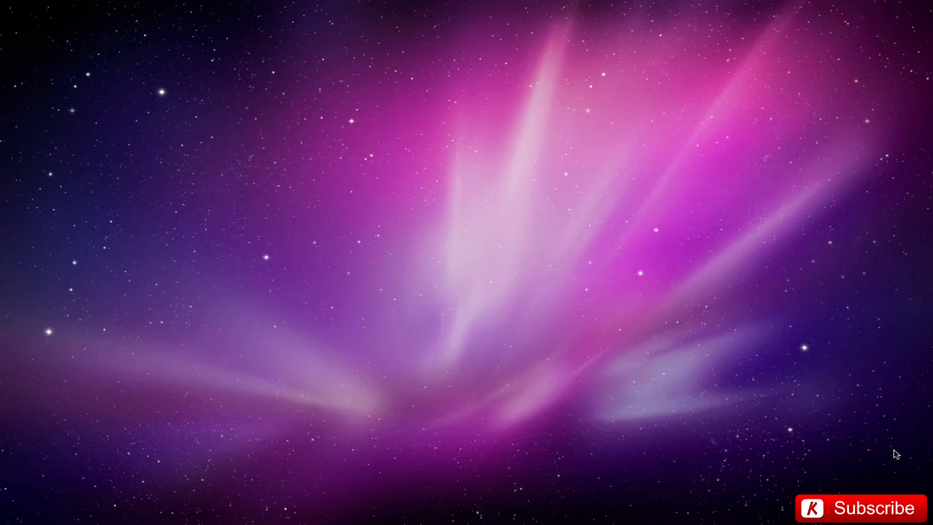